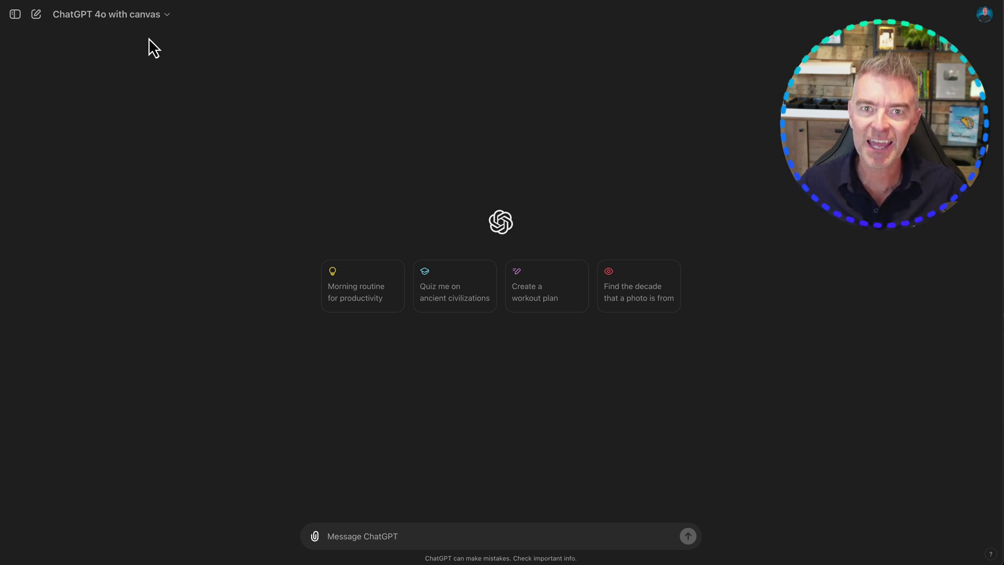
- Keep the canvas model selected in the model list
left_click(168, 19)
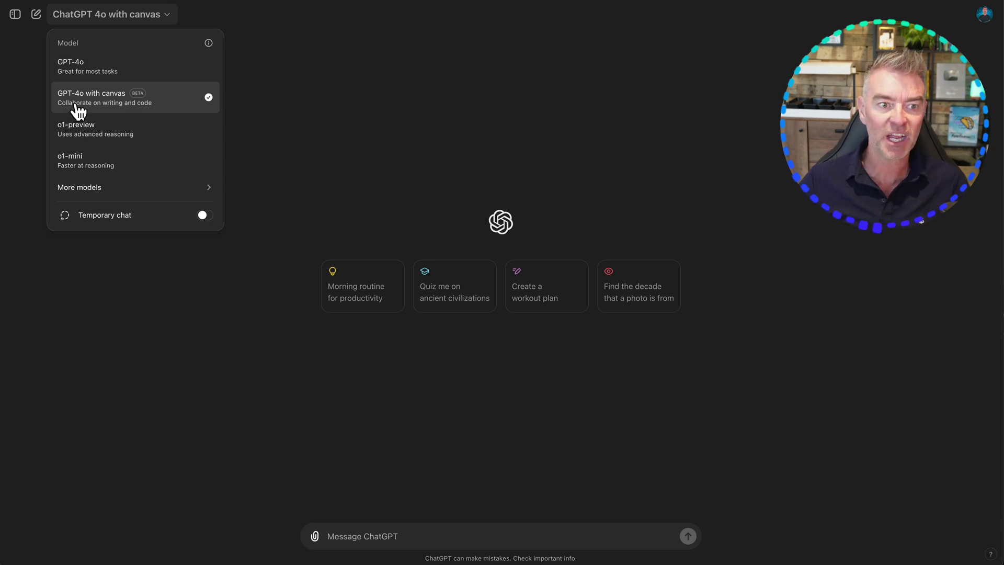
left_click(107, 104)
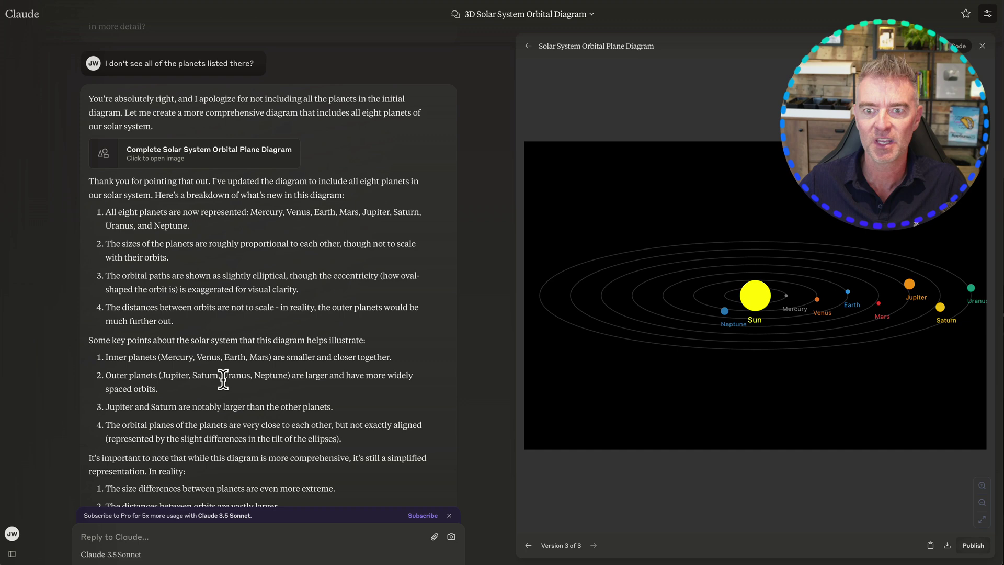
scroll(298, 307, "down", 6)
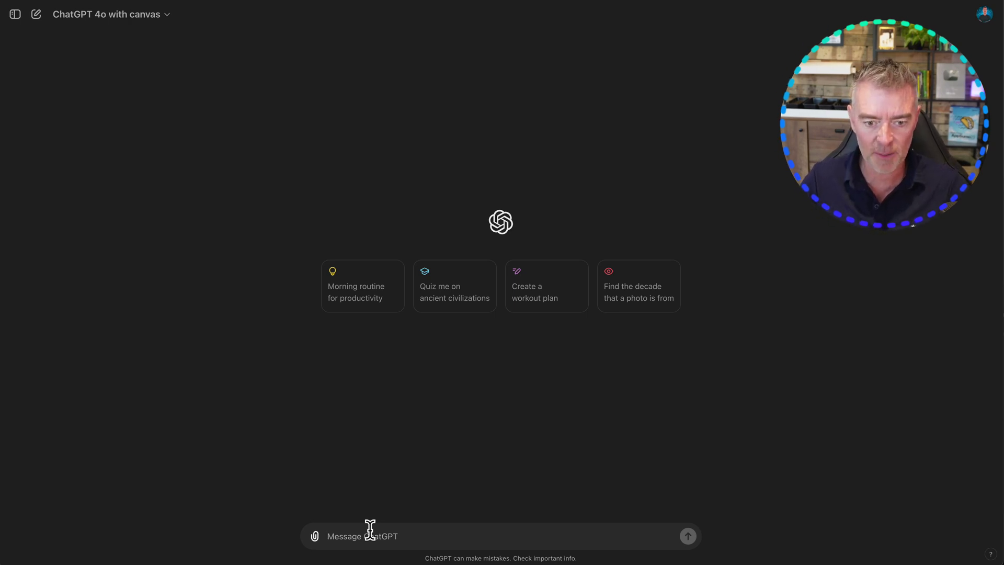
- Ask for a 1000-word article on businesses using artificial intelligence to save money and increase sales
type("Can you create me a 1000 word")
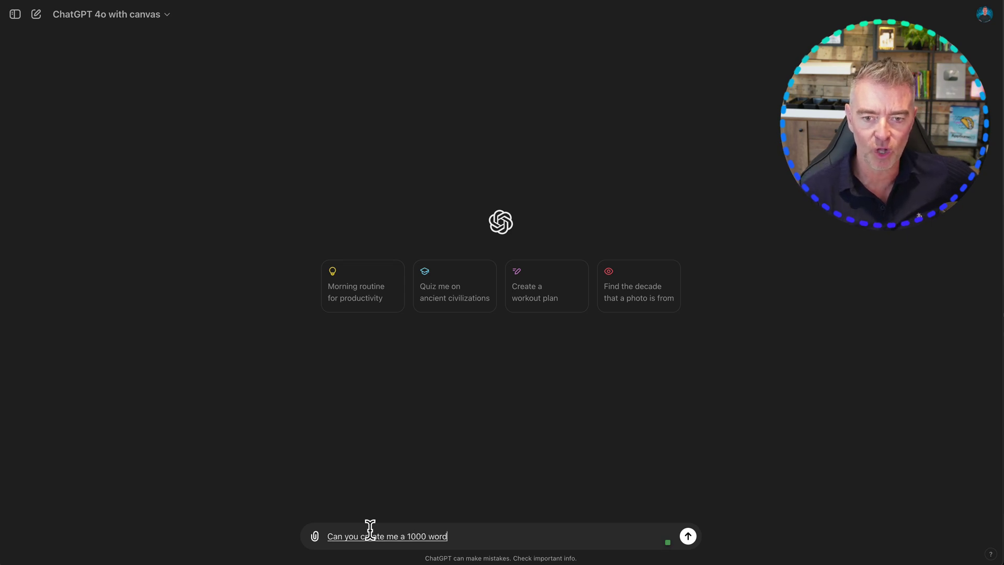
type(" article on how businesses can?")
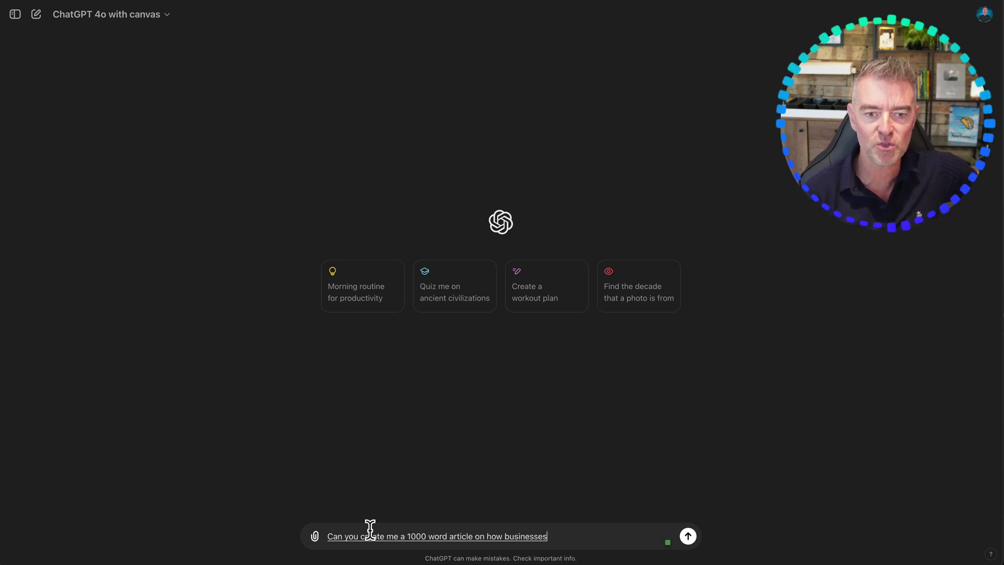
key("BackSpace")
type("use art Eiff")
key("BackSpace")
key("BackSpace")
key("BackSpace")
key("BackSpace")
key("BackSpace")
type("ificial intelligence to save")
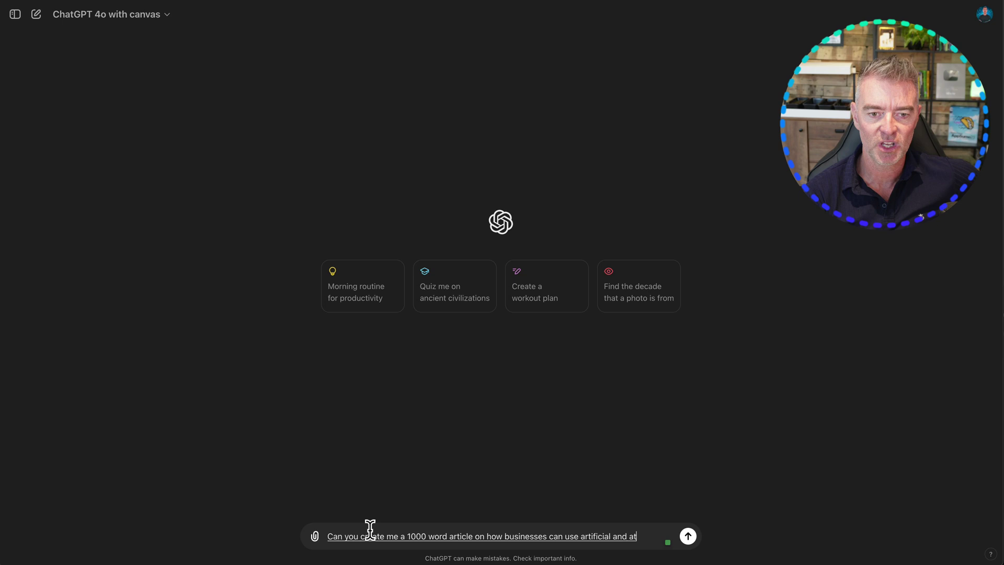
type(" money")
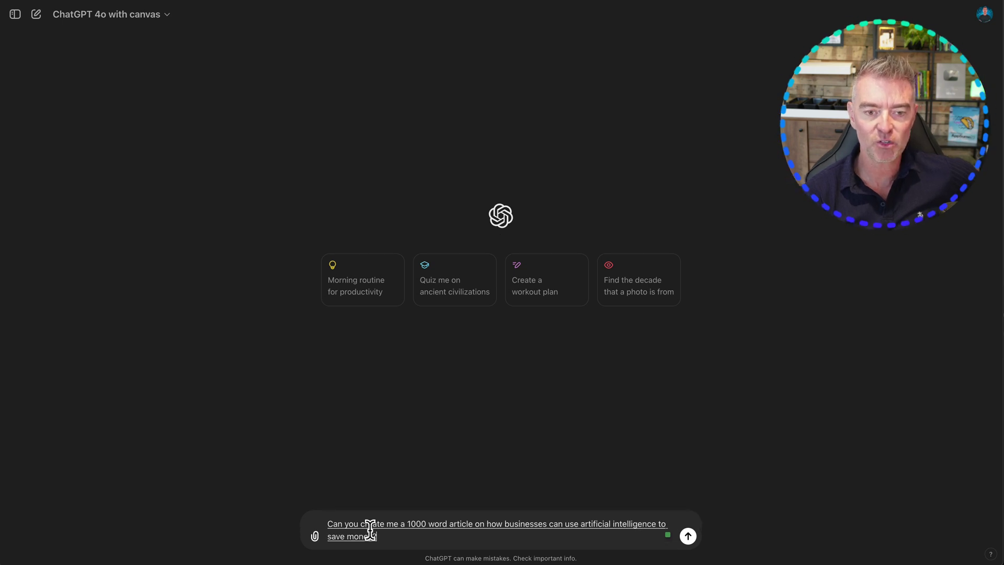
type(" and also increase sales?")
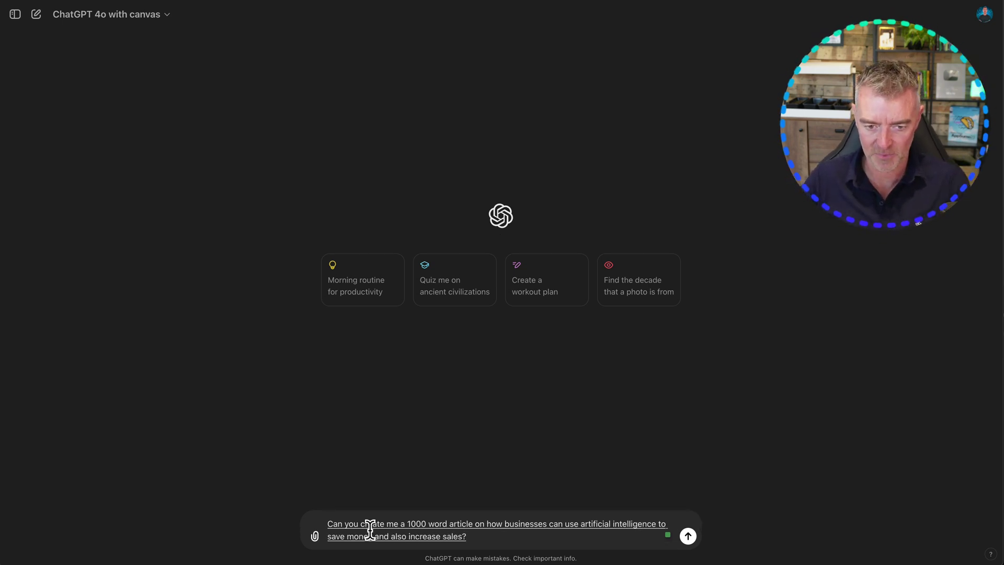
key("Return")
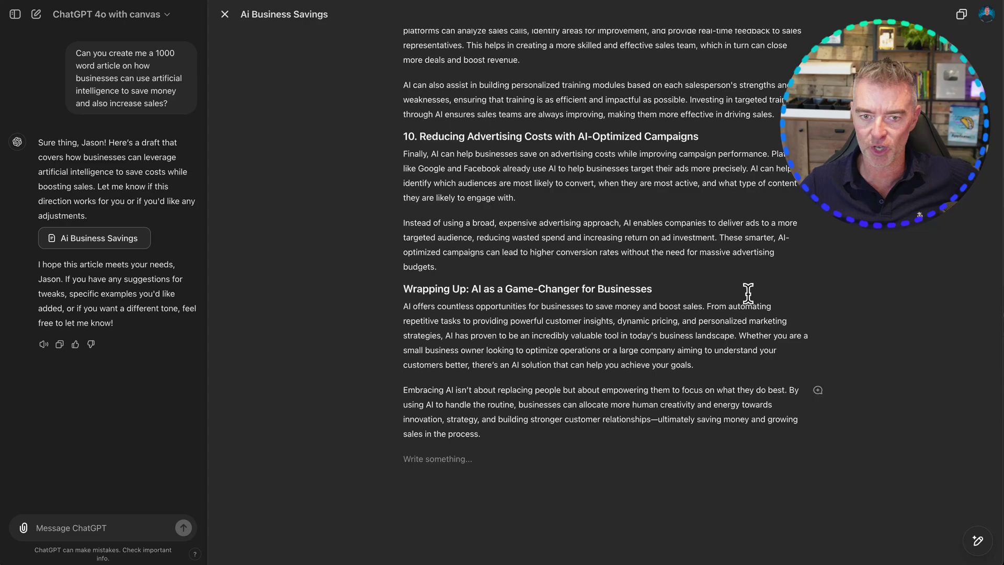
- Scroll the generated Ai Business Savings article back up to its title
scroll(744, 250, "up", 10)
scroll(743, 250, "up", 10)
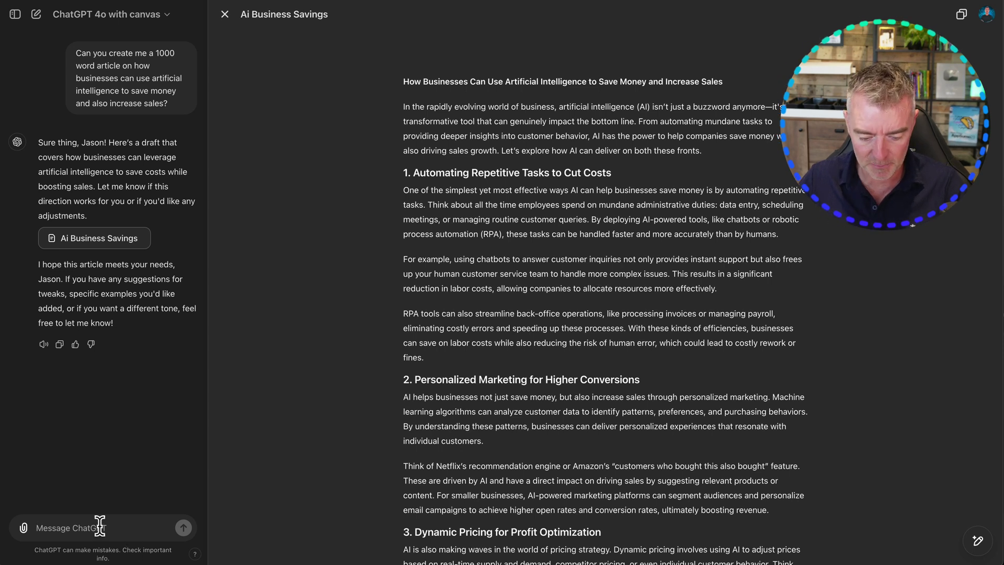
- Send 'Can you change the writing style to a journalistic style' to rewrite the article
type("Can you change")
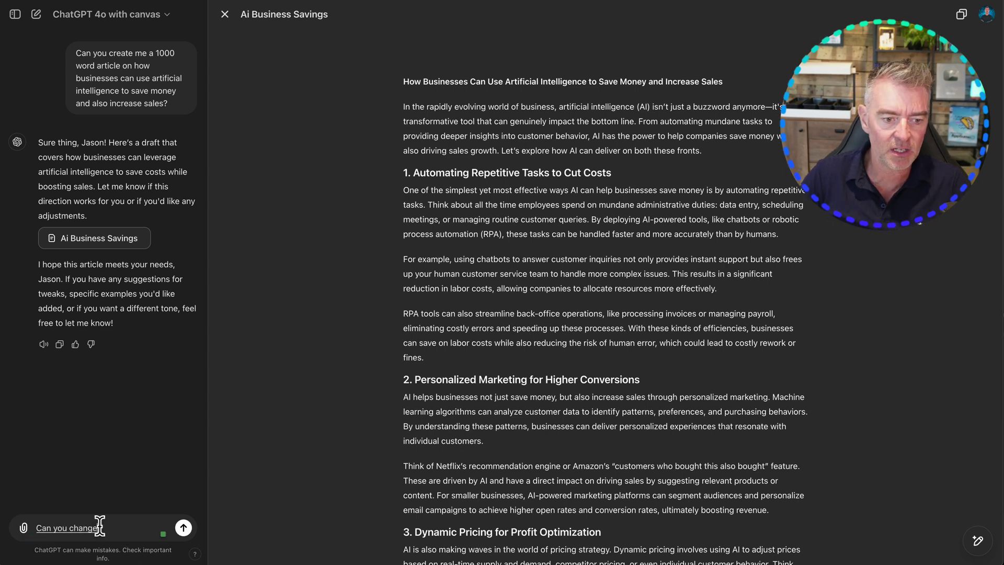
type(" the? writing style")
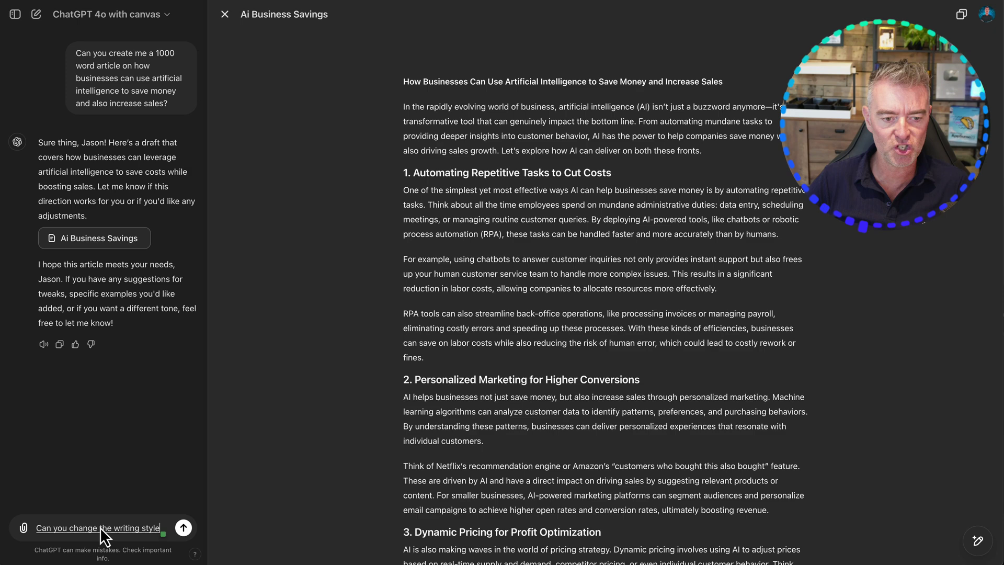
type(" to a journalistic style?")
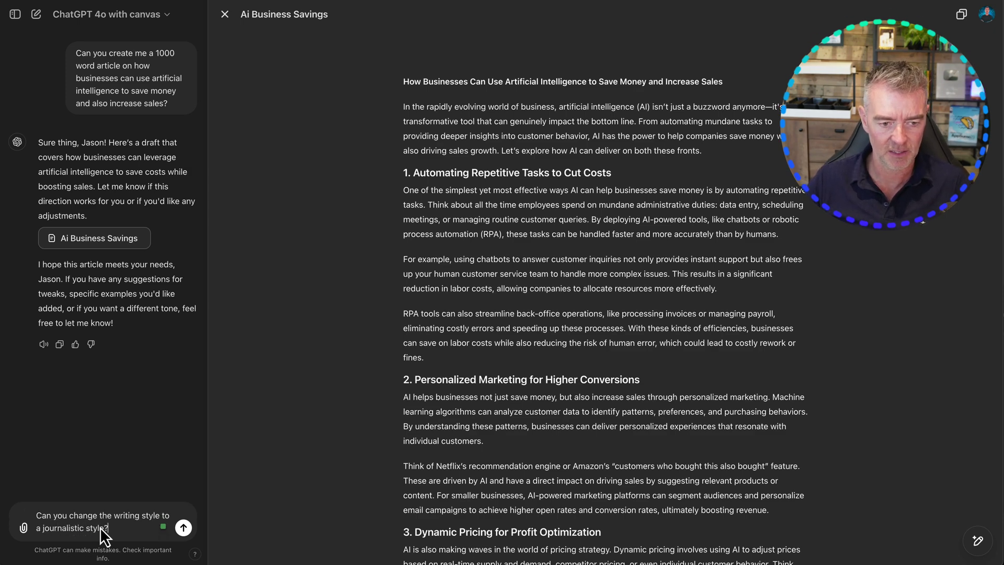
key("Return")
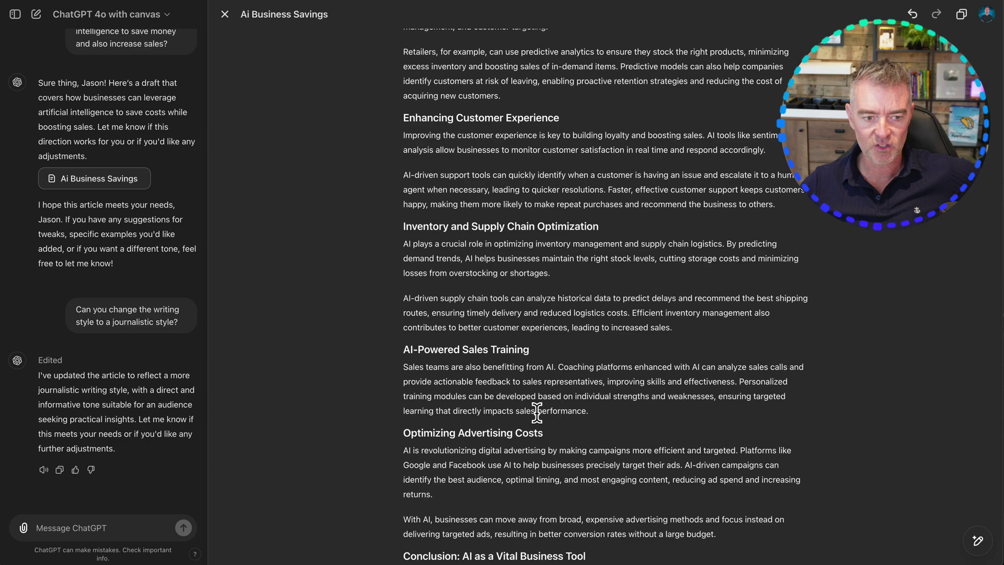
- Apply the Add emojis tool to the article and review the emoji-filled result
scroll(753, 298, "up", 6)
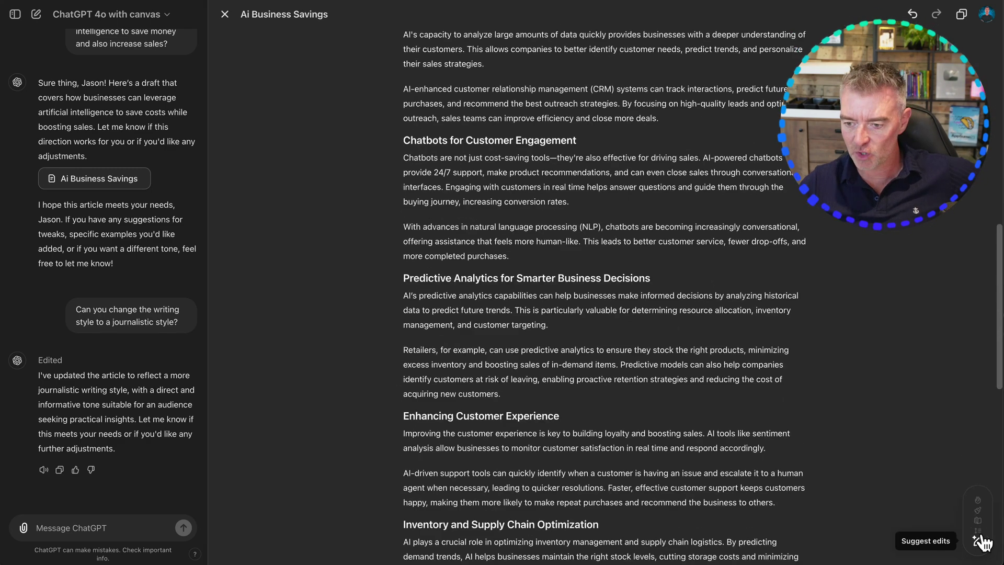
mouse_move(978, 547)
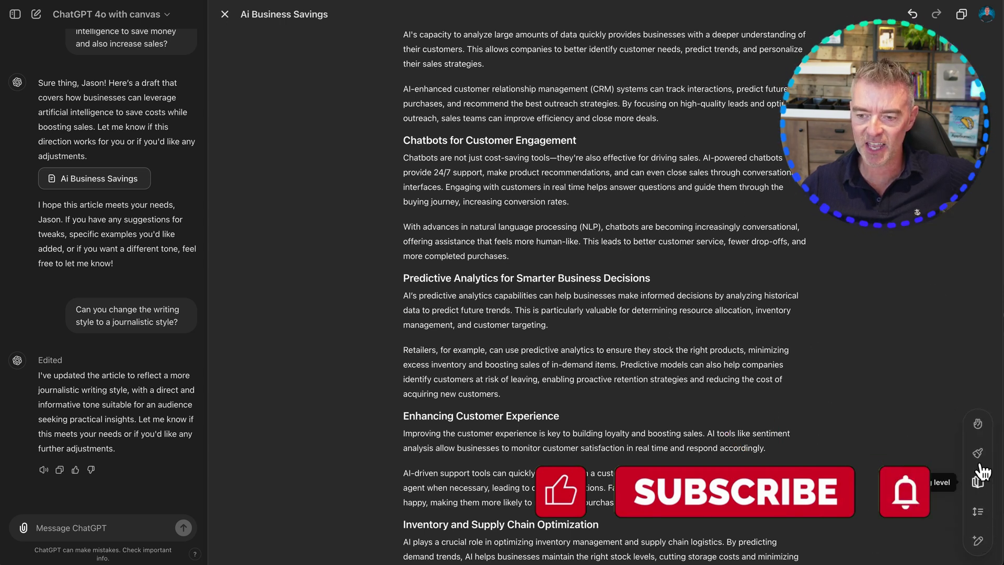
left_click(978, 424)
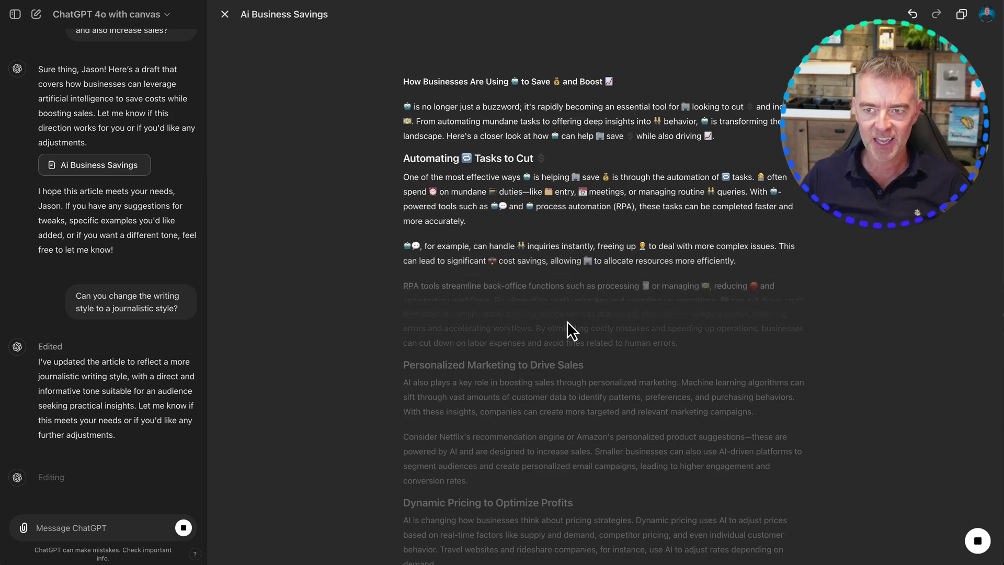
scroll(567, 321, "down", 3)
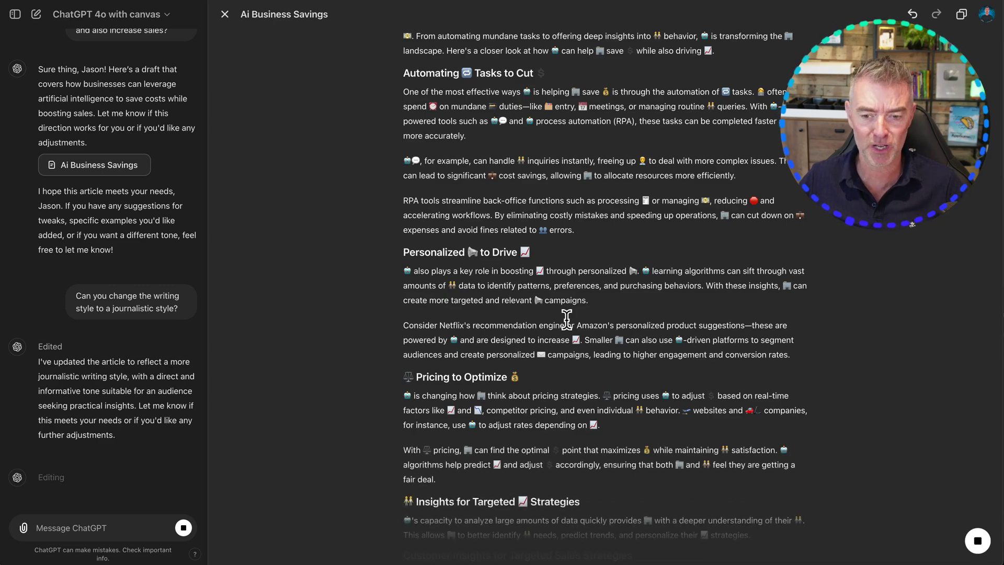
scroll(568, 326, "down", 5)
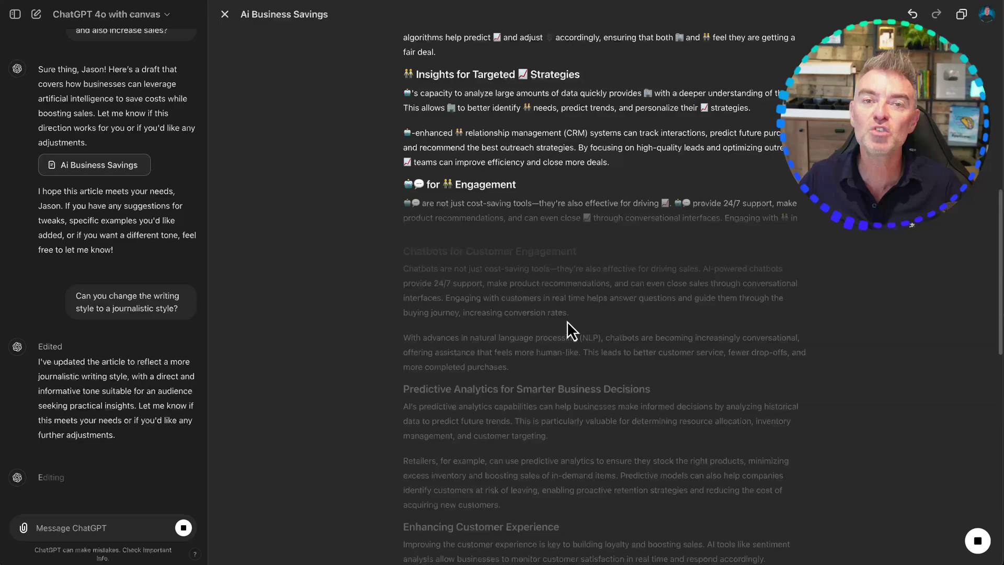
scroll(567, 321, "up", 4)
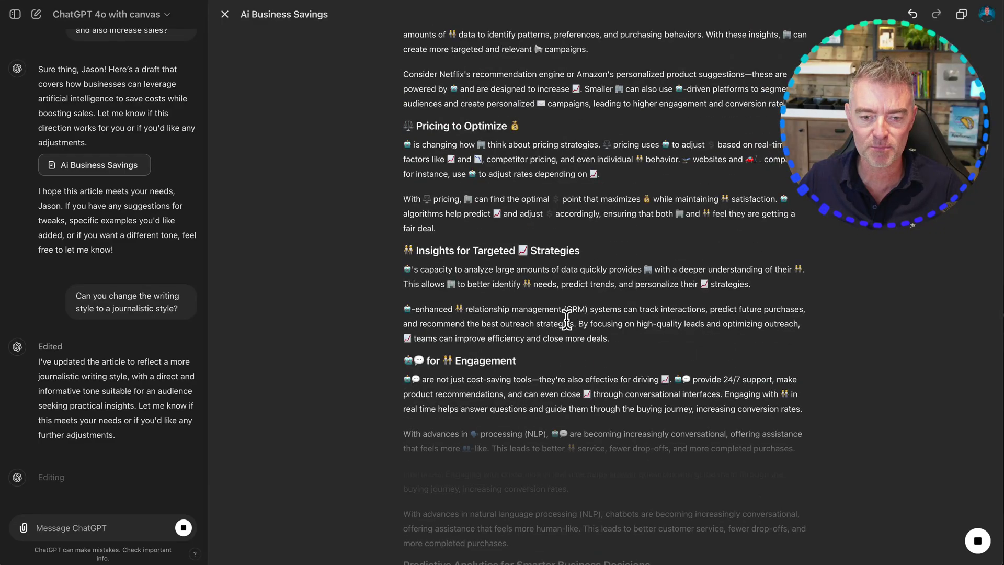
scroll(644, 283, "up", 8)
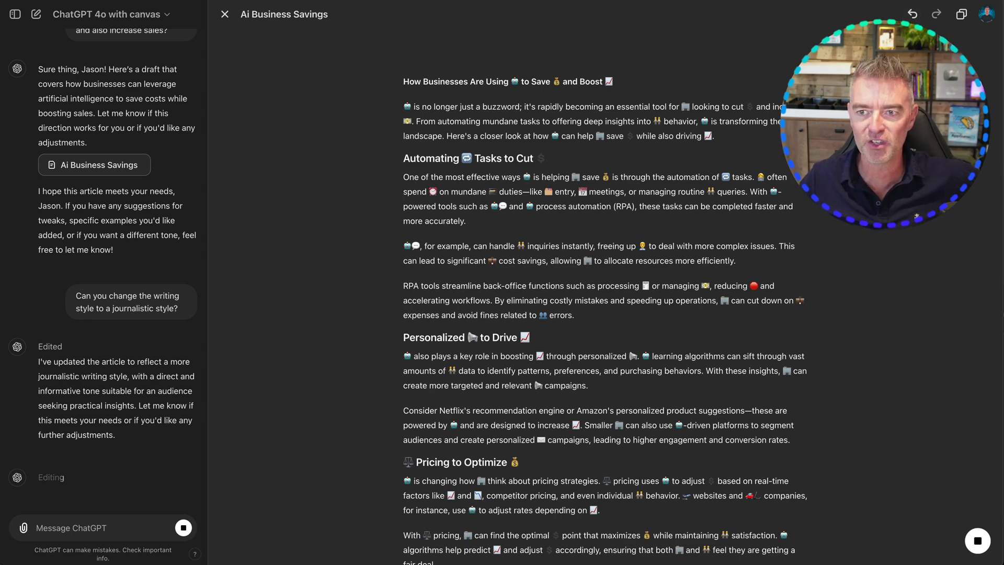
- Undo twice to restore the emoji-free draft with its numbered sections
left_click(912, 15)
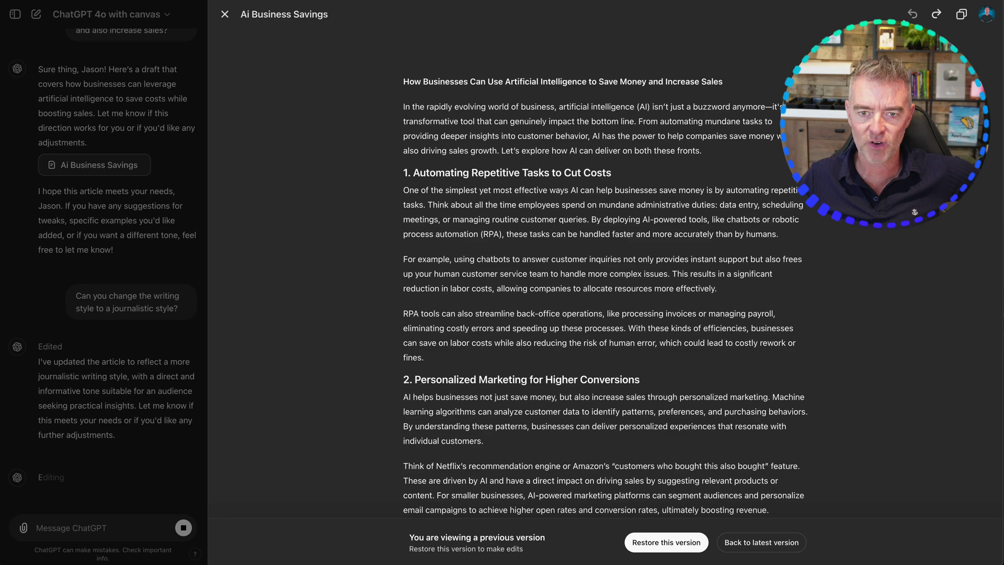
left_click(664, 544)
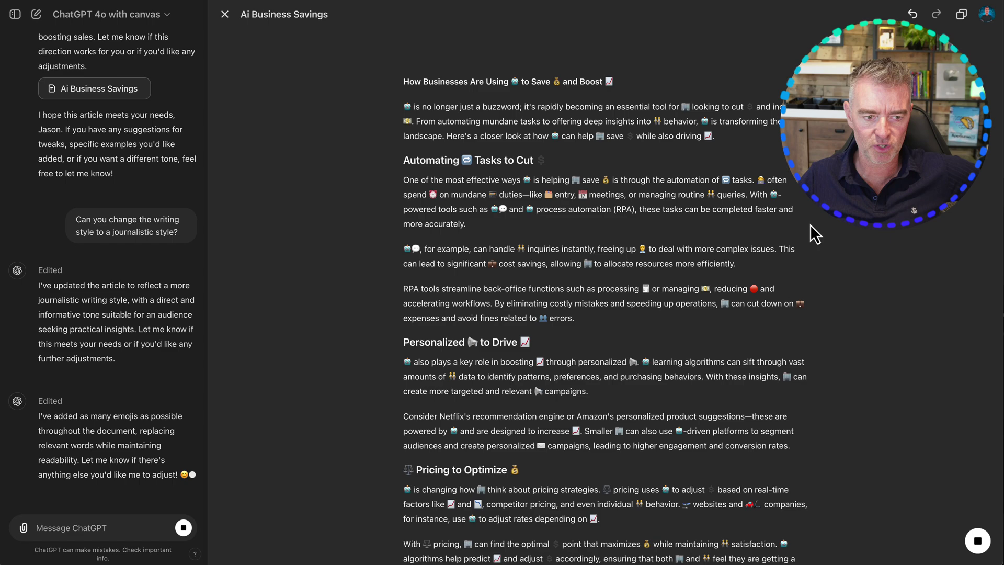
key("ctrl+z")
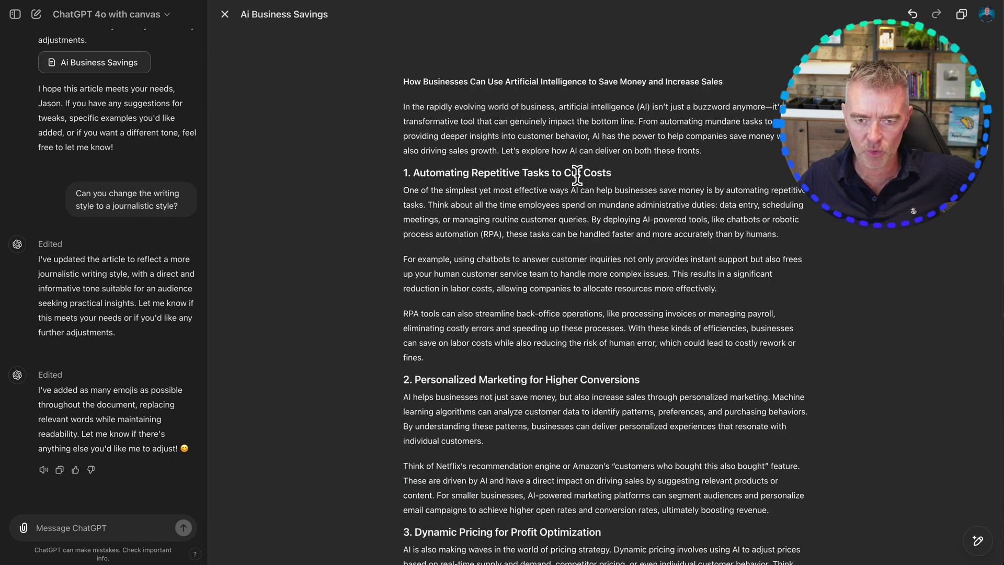
scroll(561, 299, "down", 1)
scroll(561, 299, "down", 10)
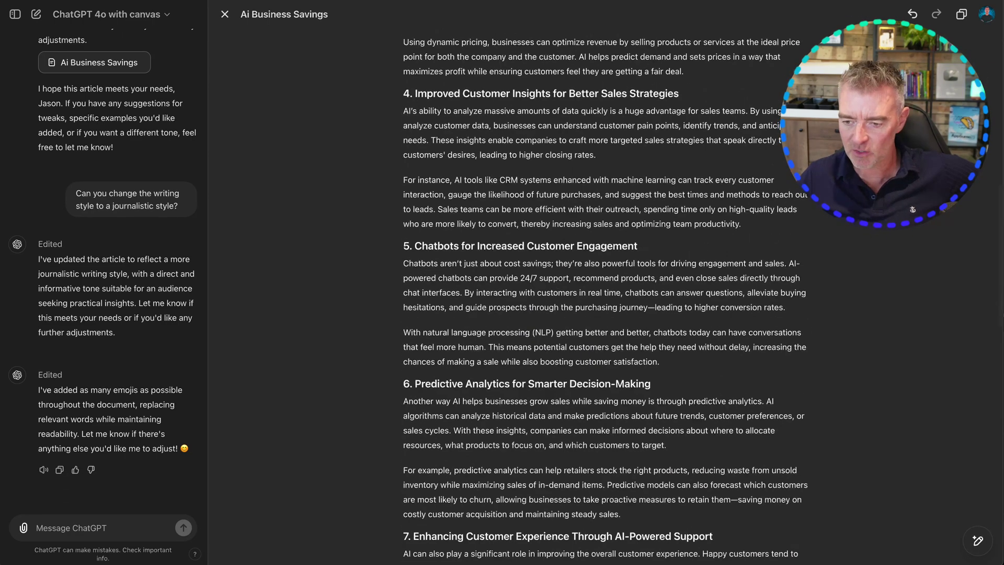
mouse_move(979, 543)
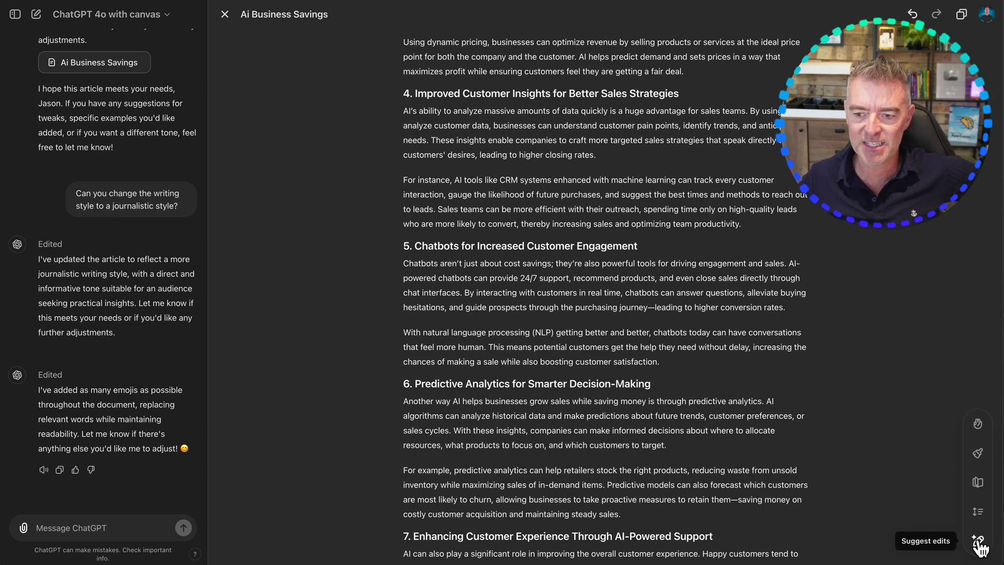
left_click(980, 490)
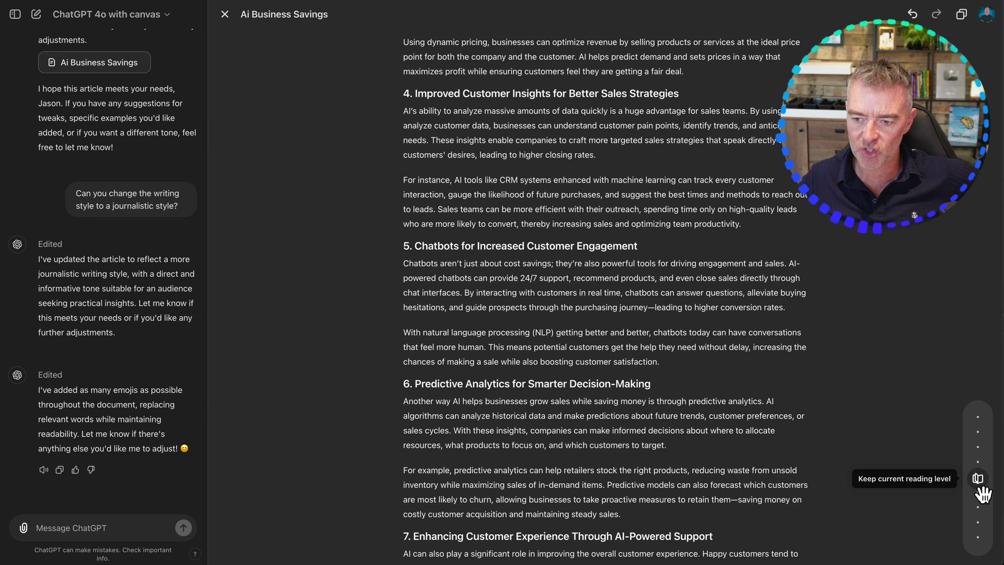
mouse_move(983, 492)
left_mouse_down()
mouse_move(985, 425)
mouse_move(981, 549)
mouse_move(984, 429)
mouse_move(980, 497)
left_mouse_up()
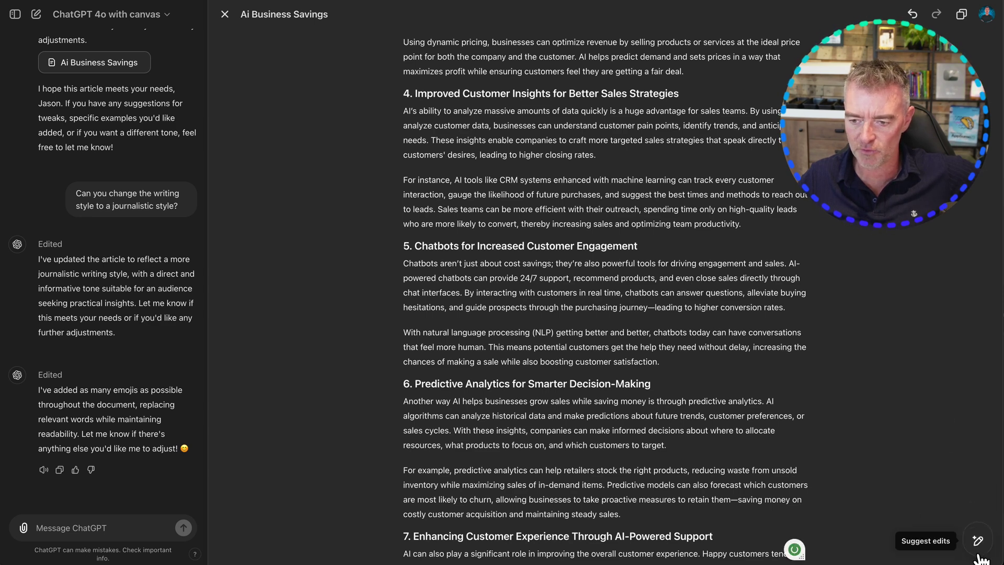
mouse_move(978, 544)
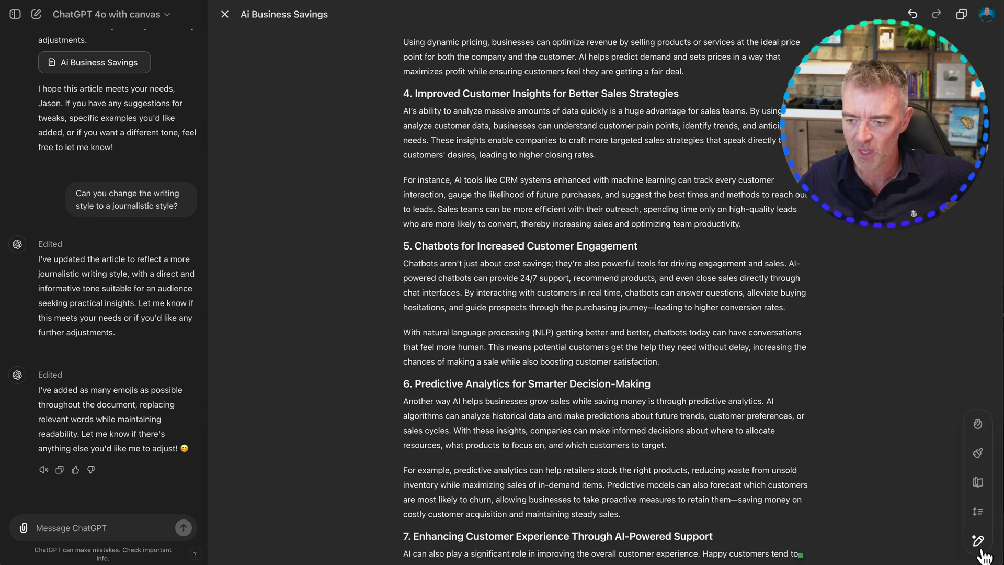
left_click(977, 517)
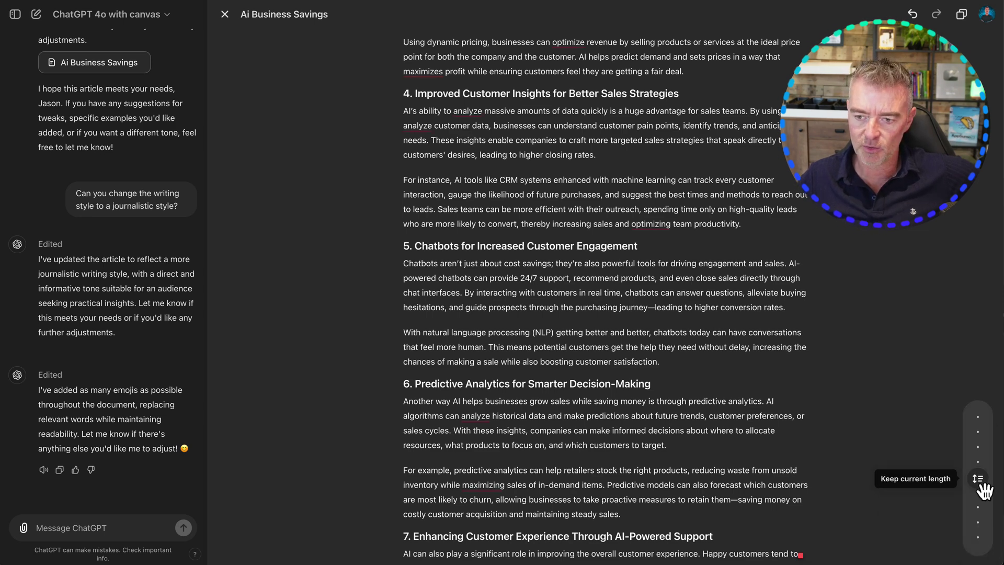
left_click_drag(984, 494, 983, 424)
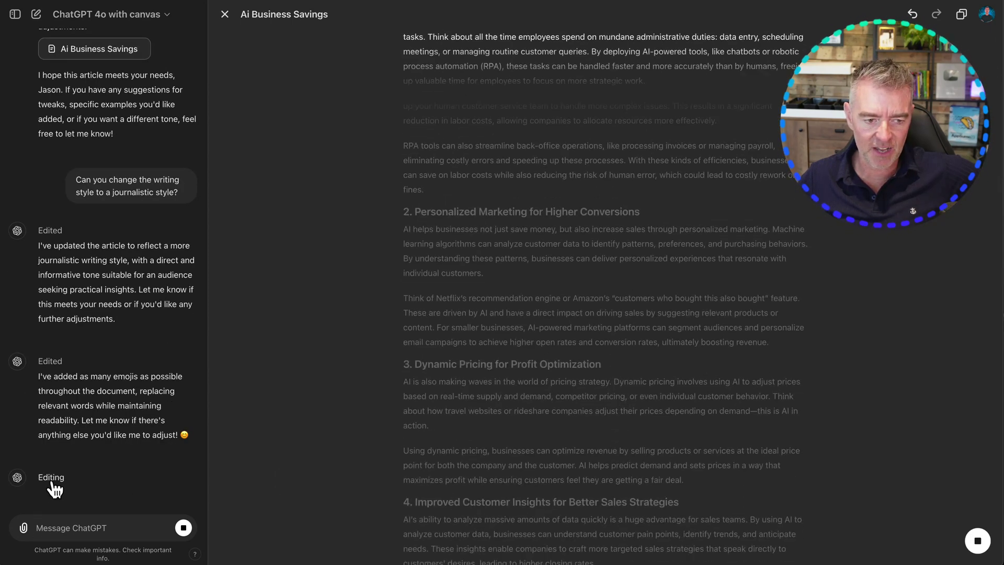
scroll(530, 312, "up", 4)
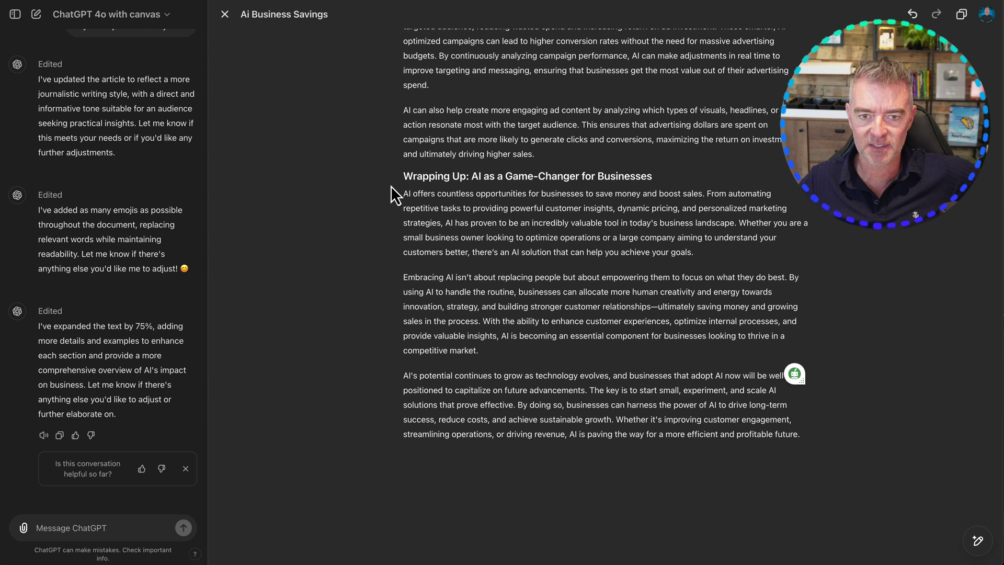
left_click_drag(403, 176, 568, 246)
left_click(538, 227)
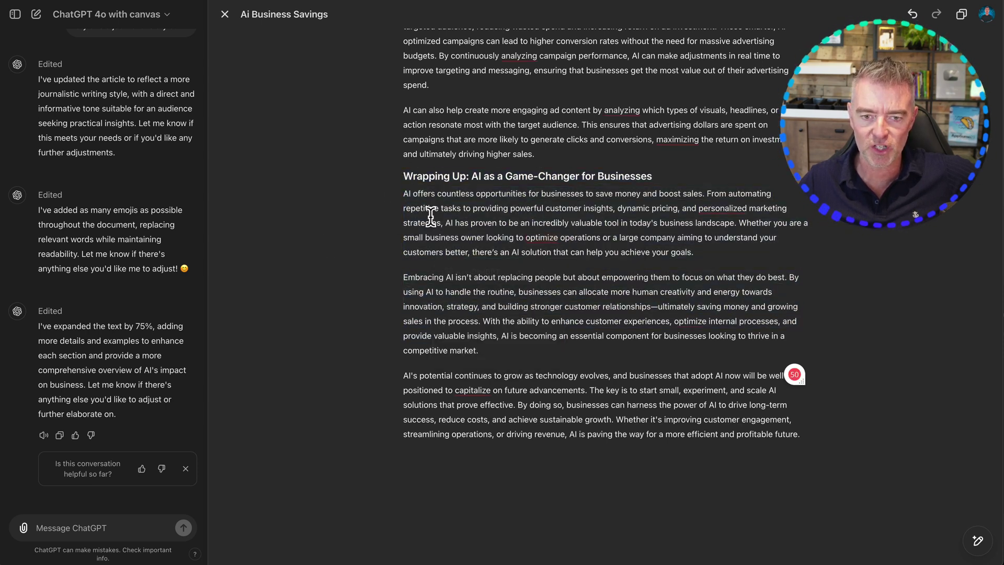
- Bold the first Wrapping Up paragraph, toggle italics back off, then open Ask ChatGPT on it
left_click_drag(405, 195, 698, 248)
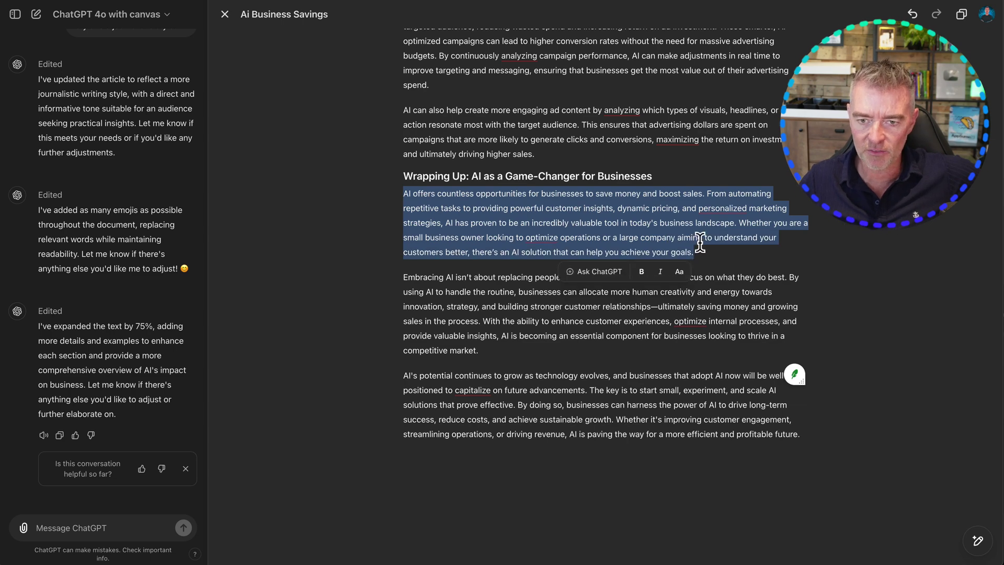
left_click(641, 272)
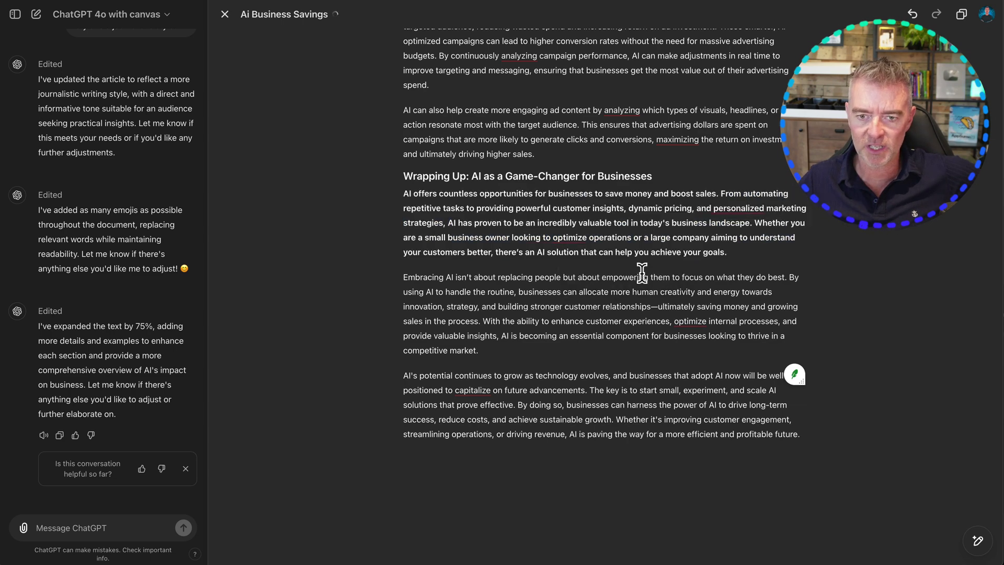
left_click_drag(732, 254, 450, 200)
left_click(504, 174)
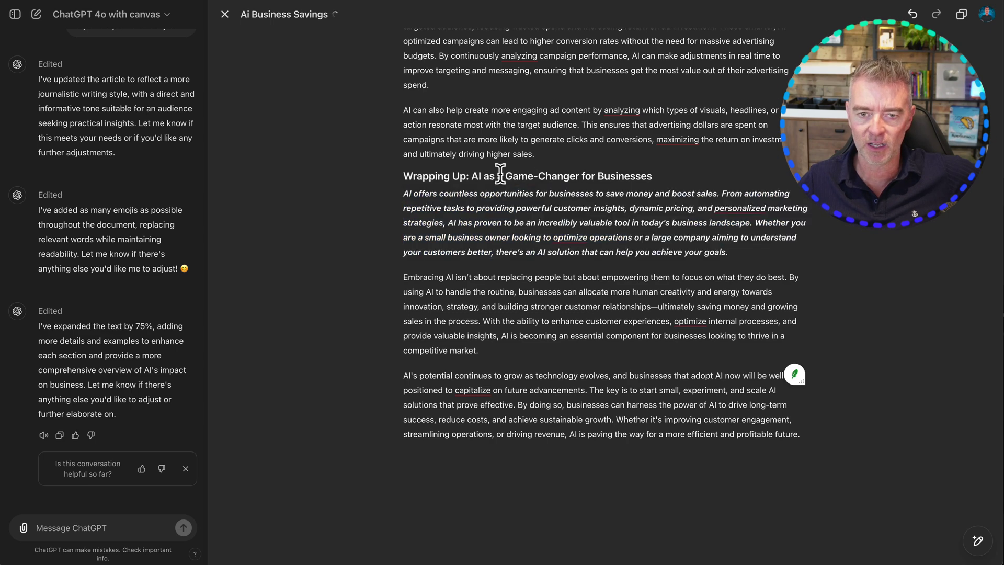
left_click_drag(732, 254, 403, 193)
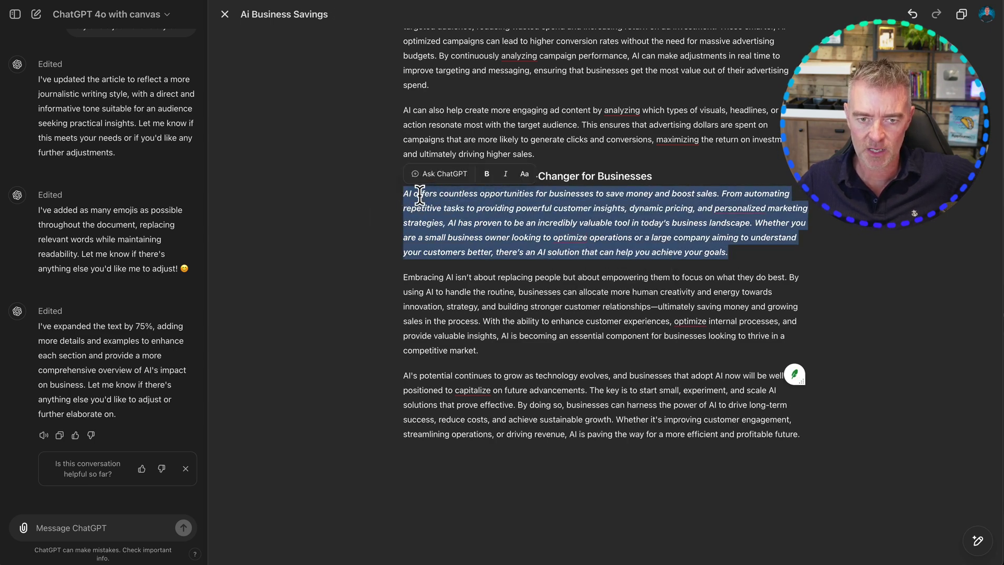
left_click(505, 174)
left_click_drag(406, 188, 738, 252)
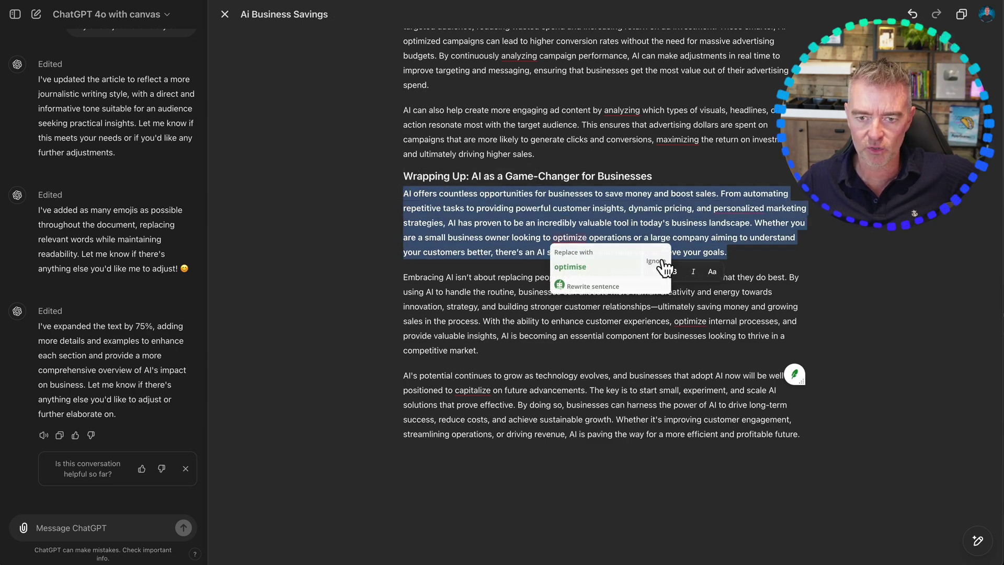
left_click(642, 273)
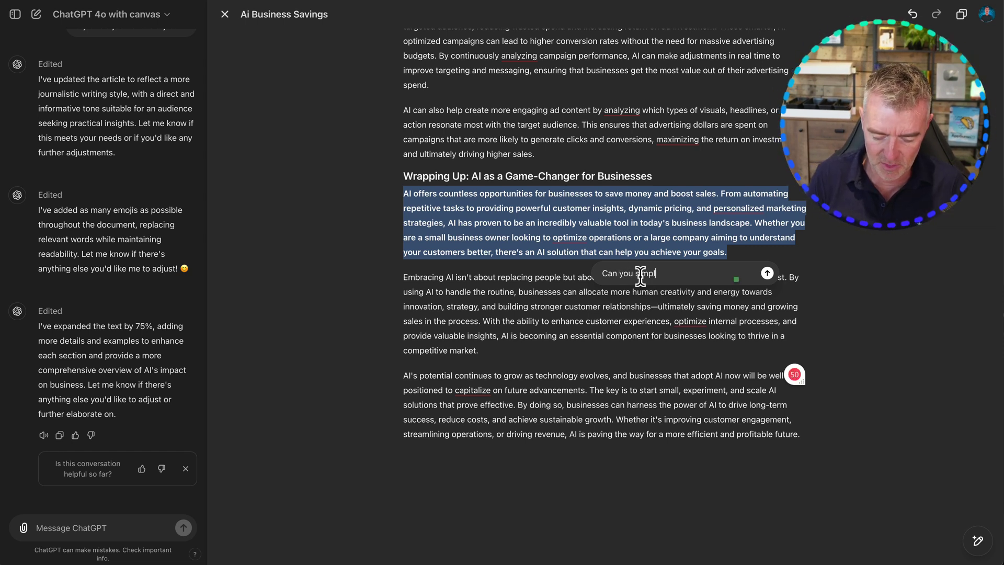
- Send 'Can you simplify this paragraph' for the first Wrapping Up paragraph
key("BackSpace")
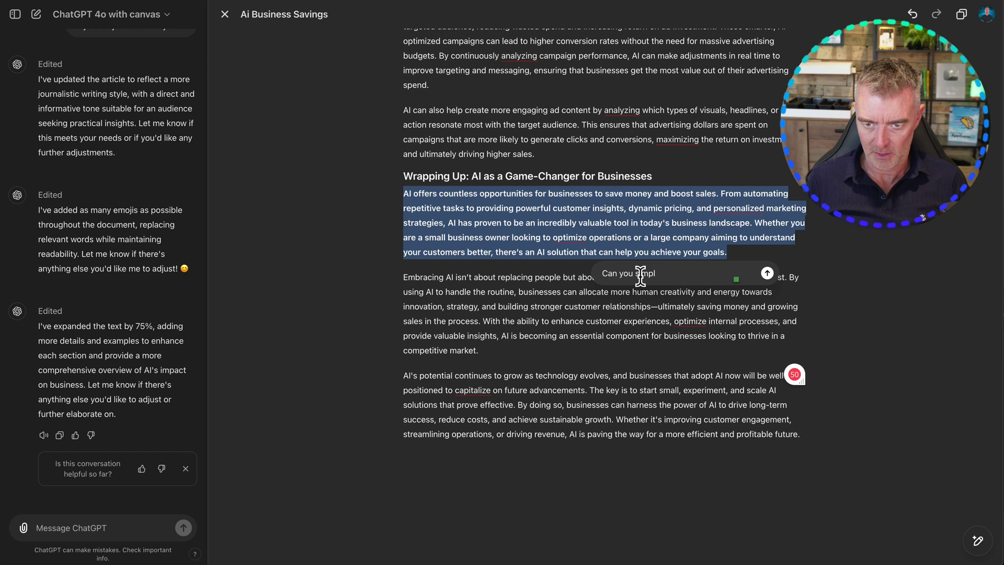
type("ify this pa")
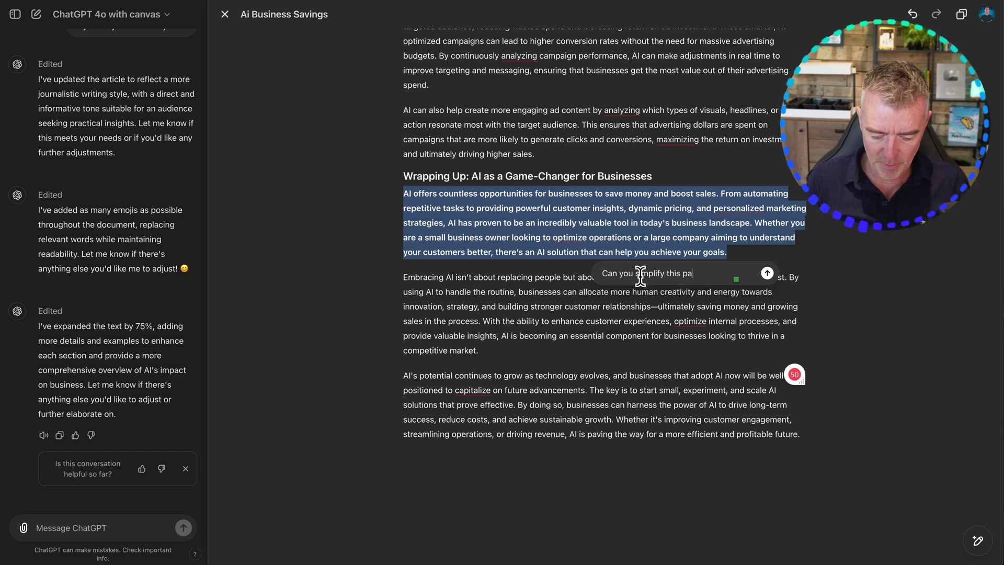
type("ragraph")
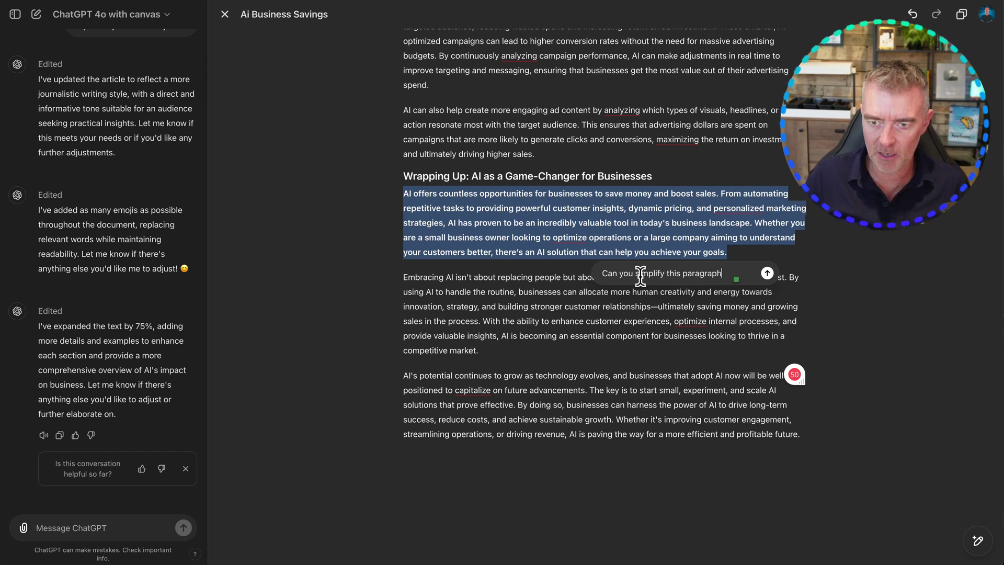
key("Return")
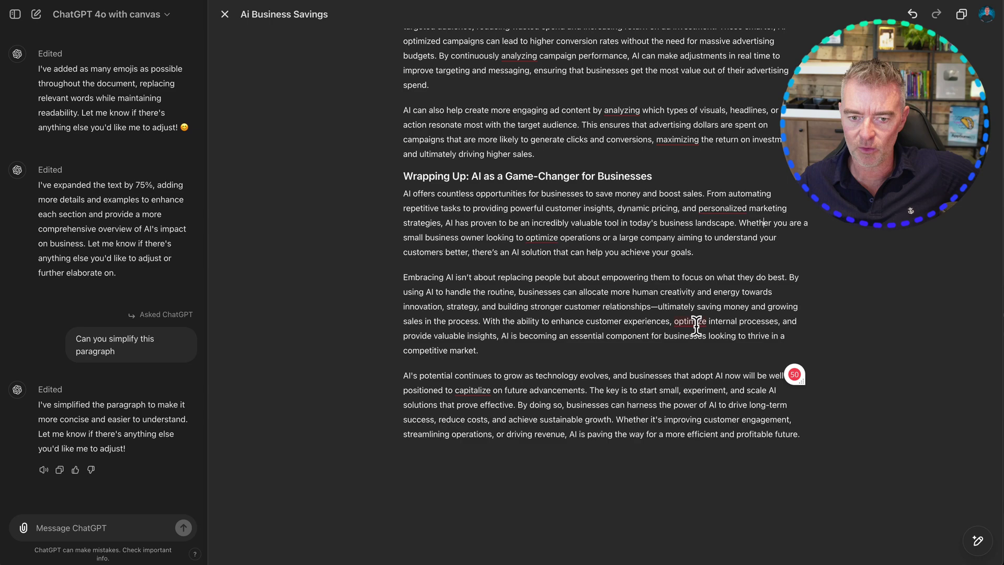
- Apply Add final polish to the whole article for formatting, clarity and grammar
scroll(696, 326, "up", 8)
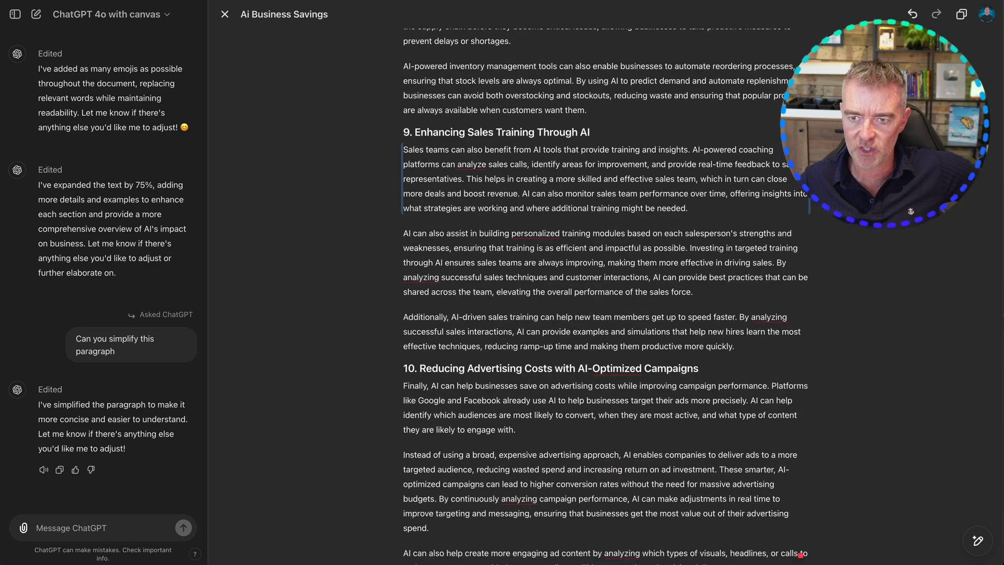
triple_click(544, 179)
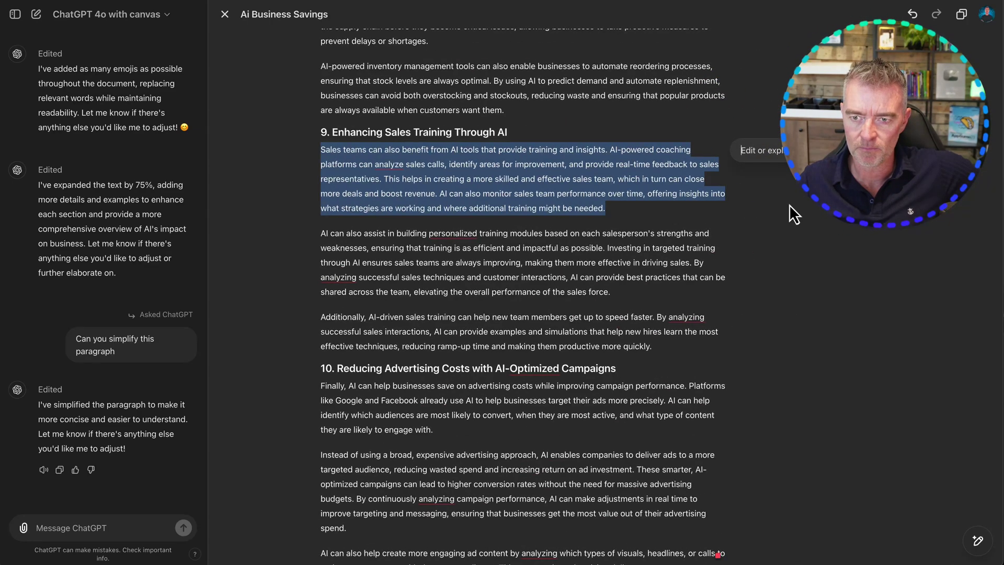
left_click(763, 179)
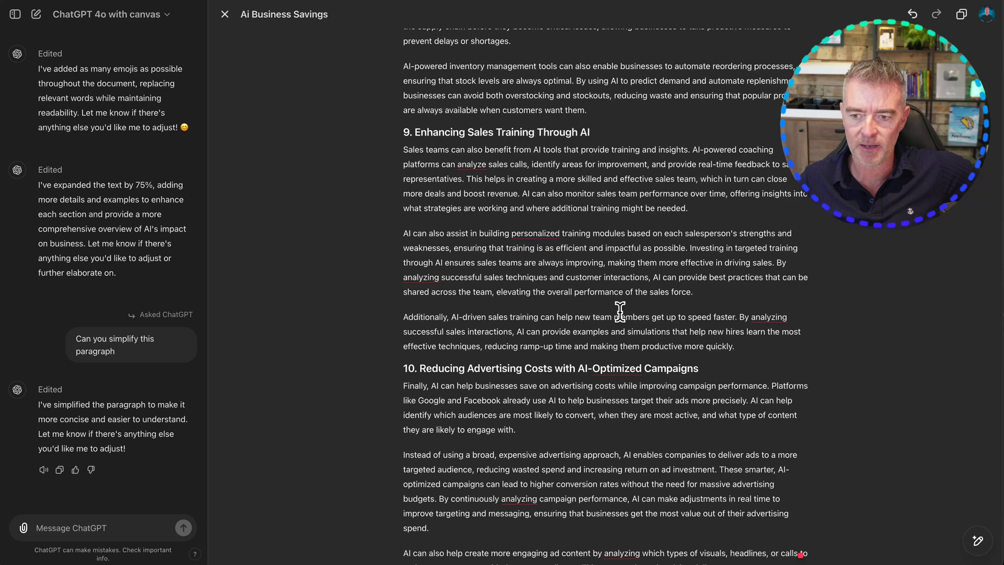
mouse_move(977, 544)
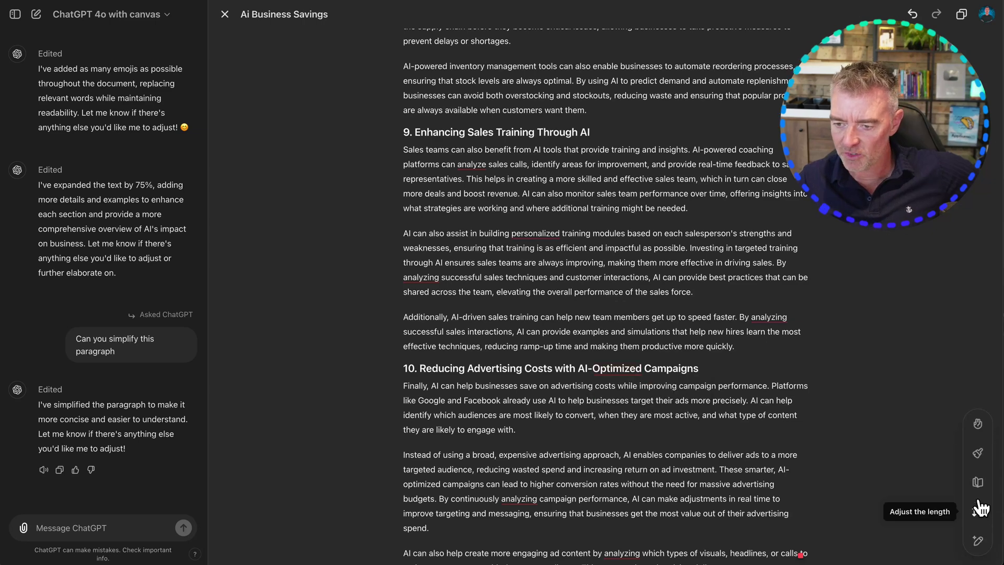
left_click(978, 462)
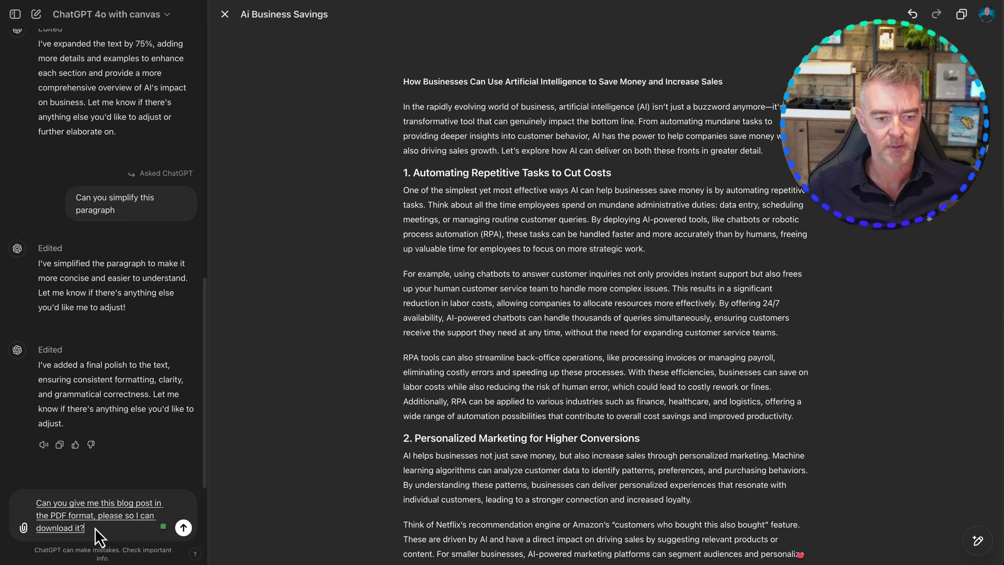
- Send the PDF request and download the 'AI Business Savings' PDF file
key("Return")
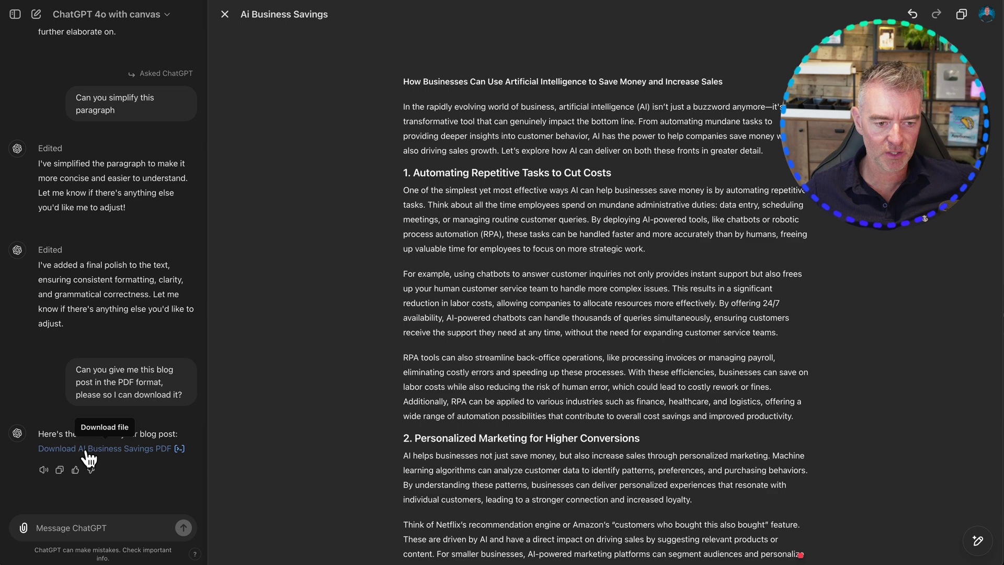
left_click(87, 453)
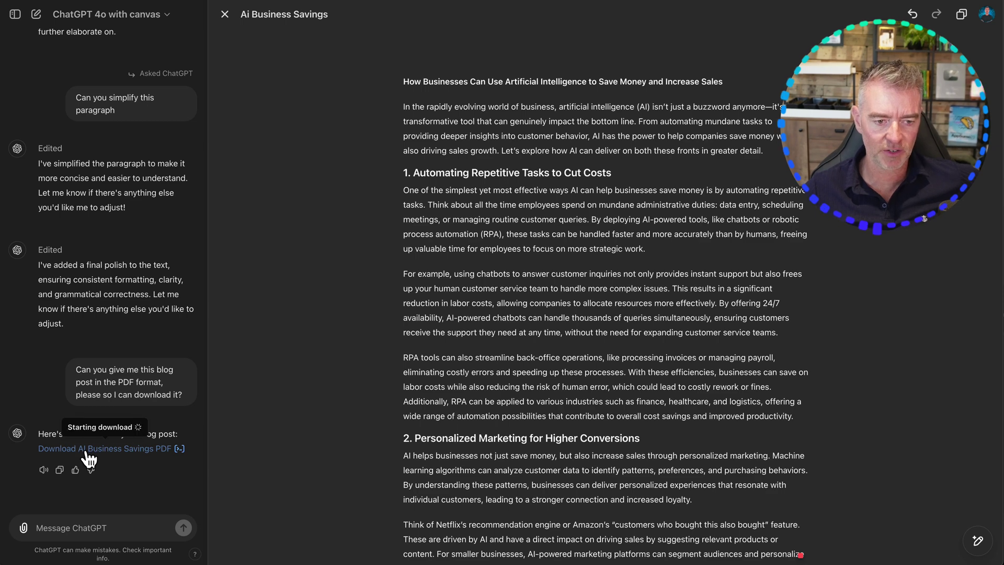
- Open ai_business_savings.pdf and scroll through its two pages
left_click(860, 16)
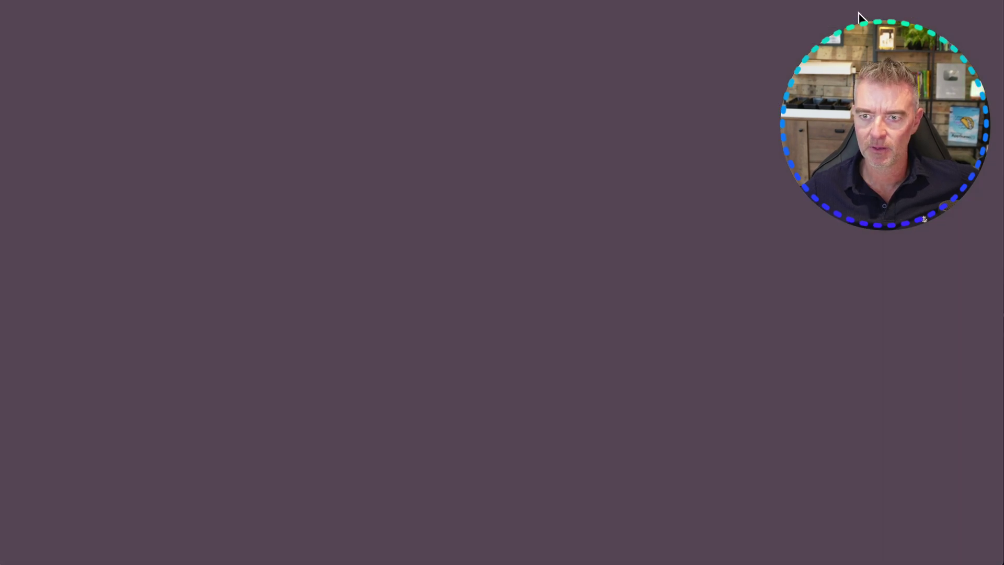
scroll(474, 354, "down", 2)
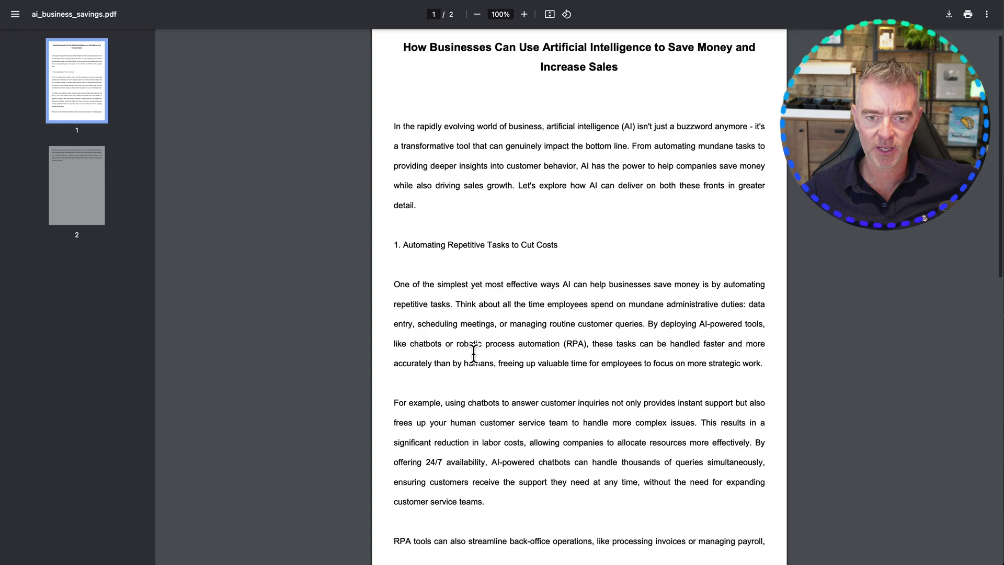
scroll(473, 354, "down", 12)
scroll(473, 354, "up", 15)
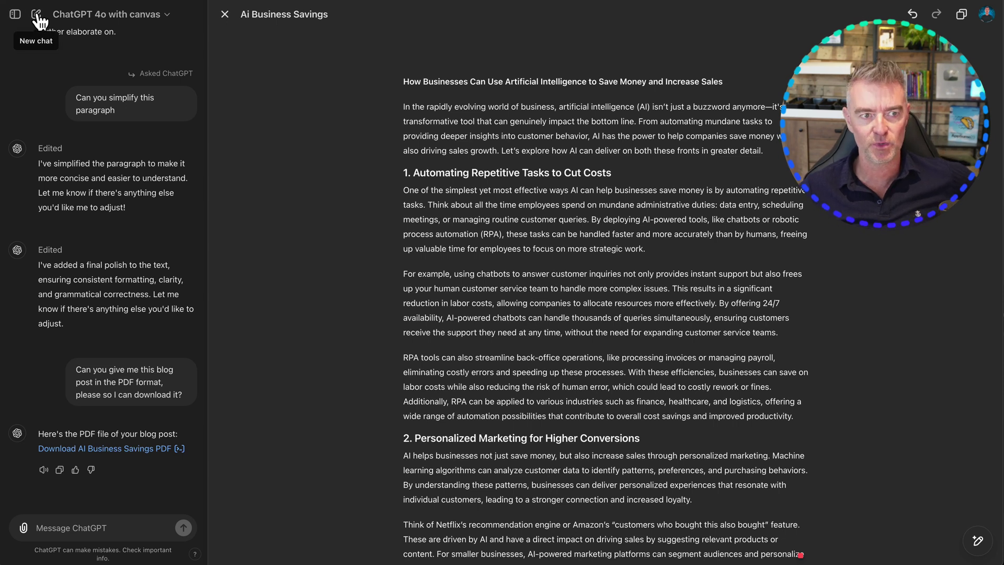
- In a new chat, request an image of a Hungarian Vizsla in a field with birds flying
left_click(37, 16)
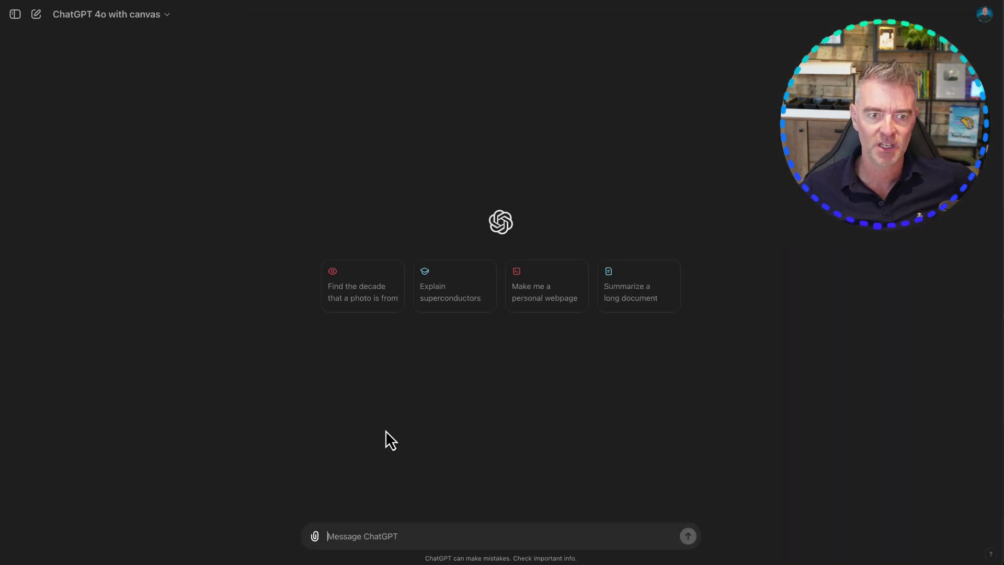
left_click(368, 535)
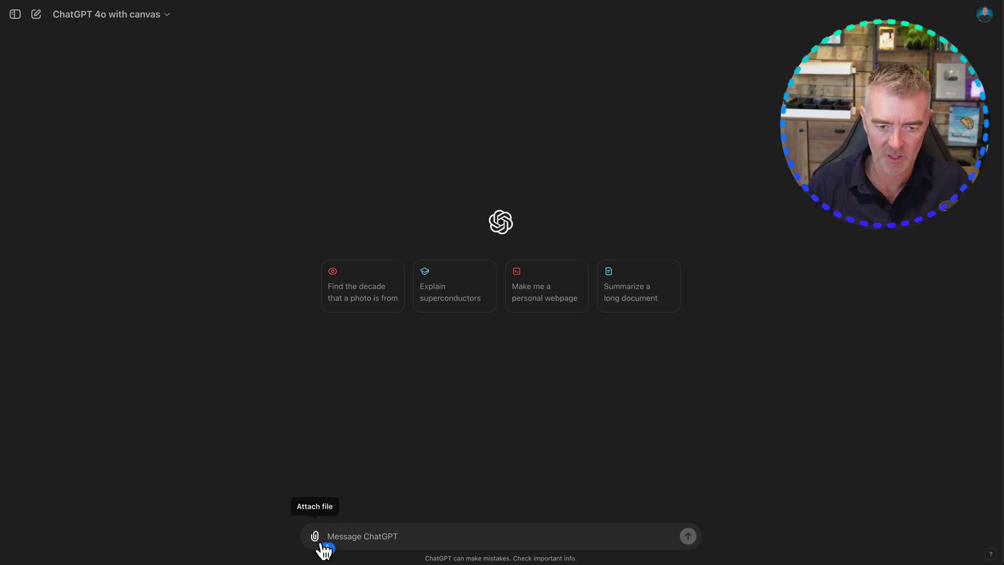
type("Can you create an image")
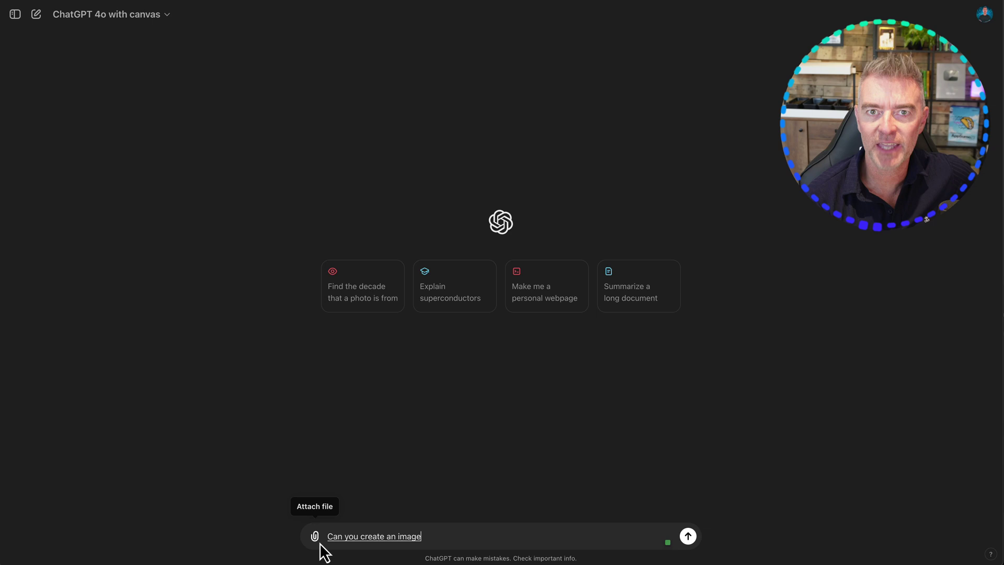
type(" of a Hungarian Vizsla?")
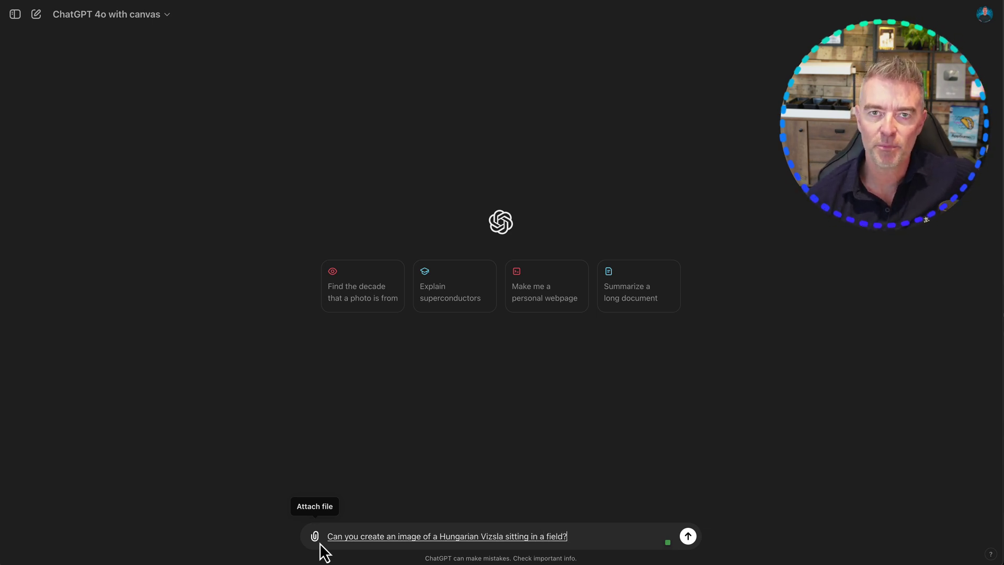
type(" birds flying in the sky")
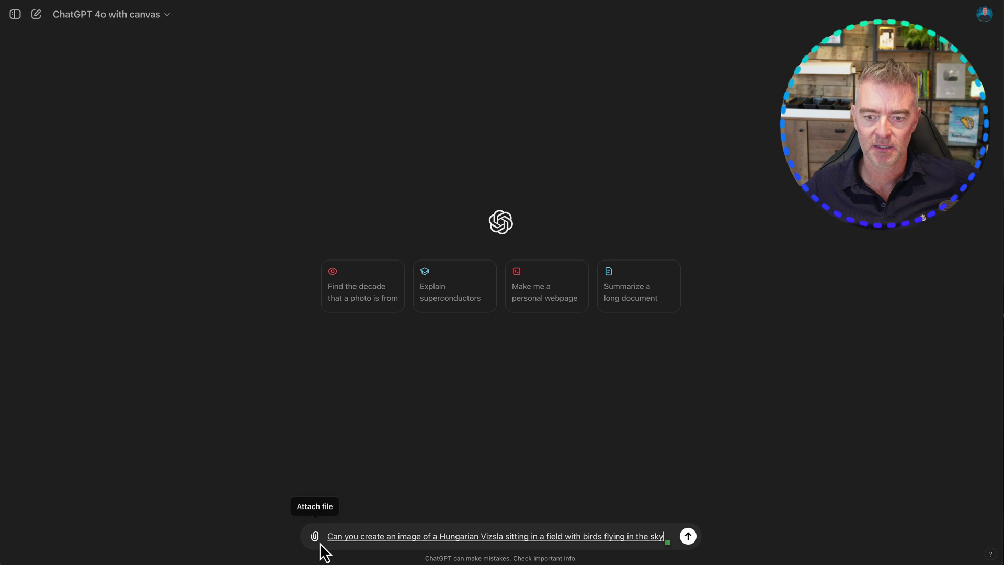
key("Return")
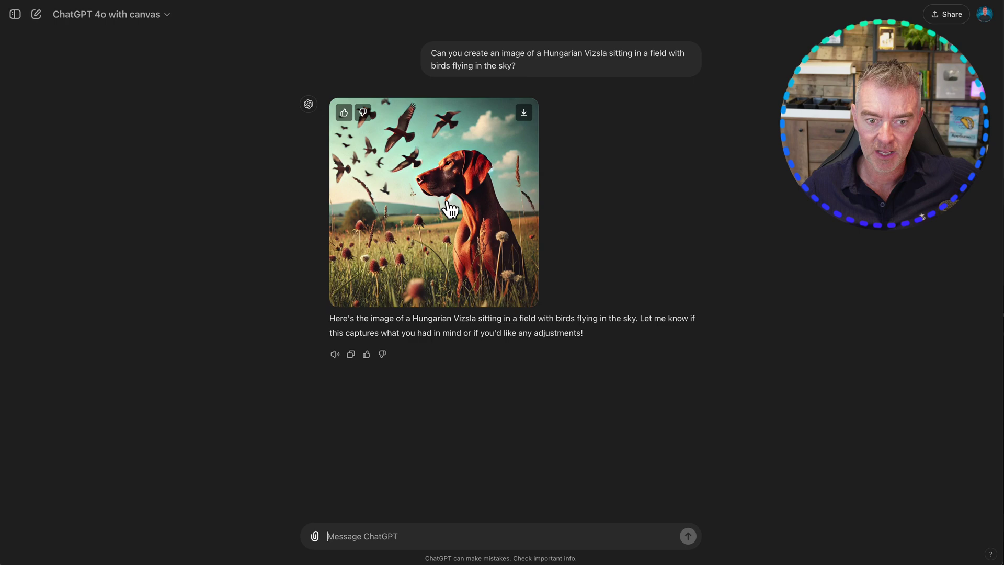
- From the full-size Vizsla image, dictate a request to turn the dog the other way
left_click(448, 205)
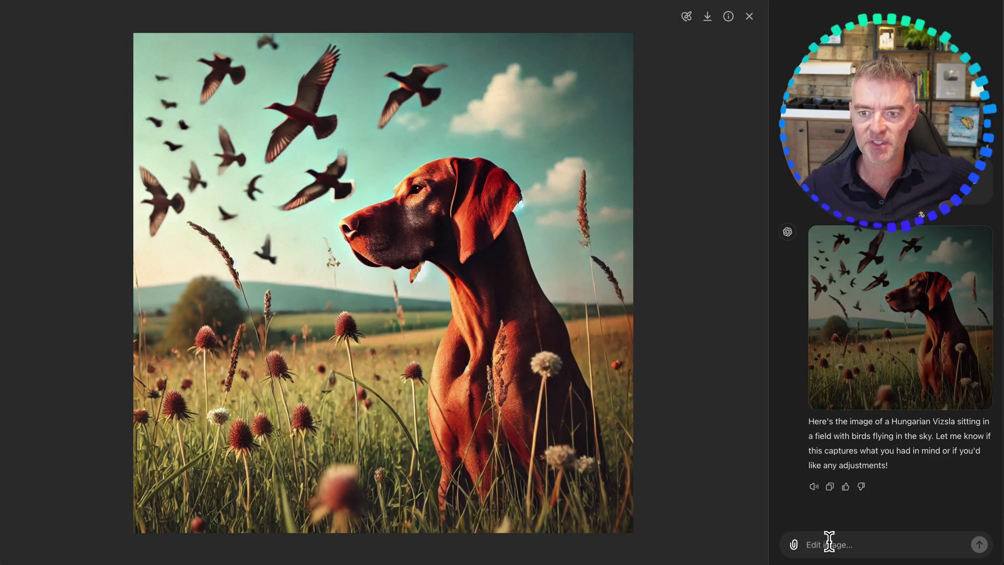
left_click(858, 544)
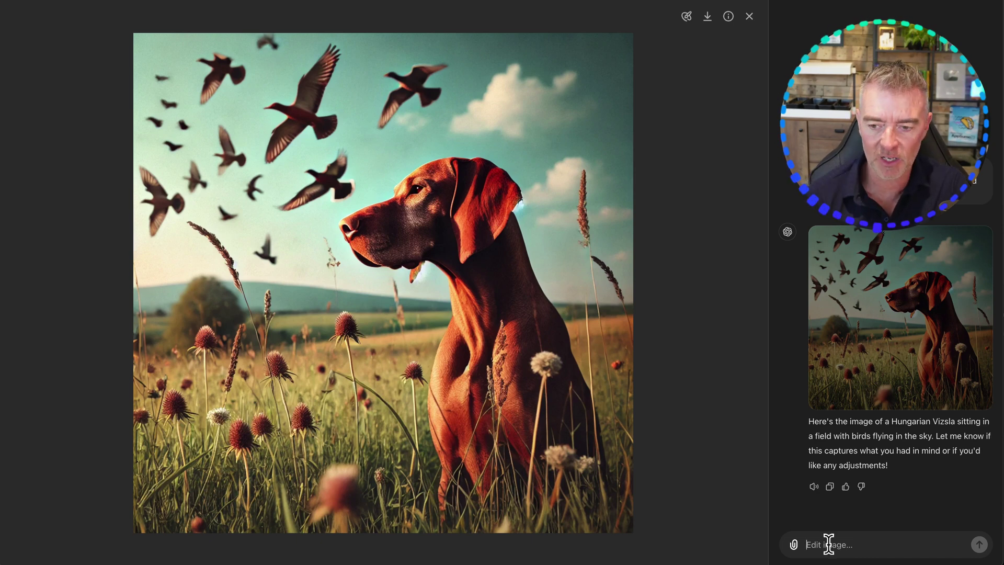
key("ctrl")
key("ctrl")
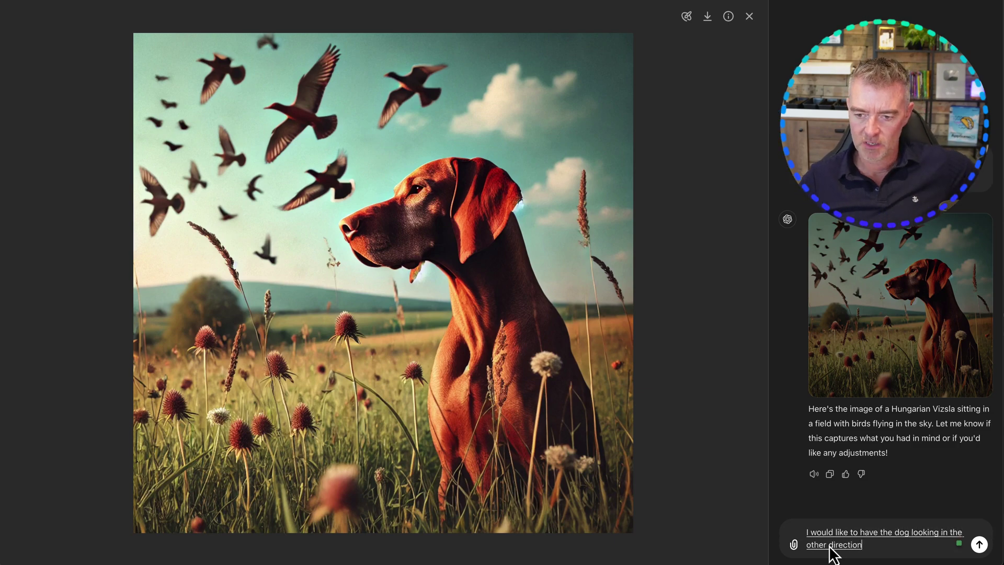
key("Return")
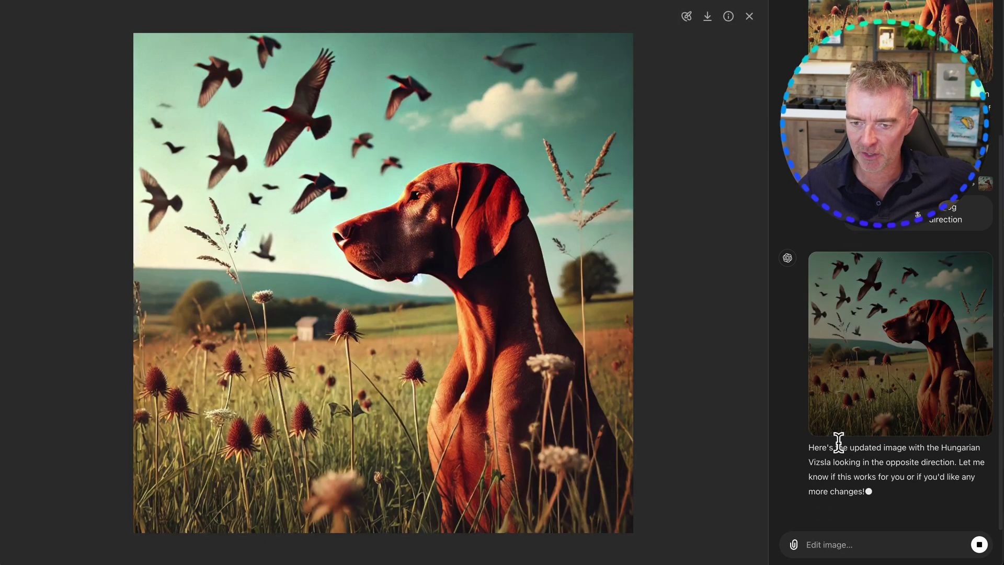
- Thumbs-down the new image reply as 'Didn't fully follow instructions'
scroll(882, 296, "up", 4)
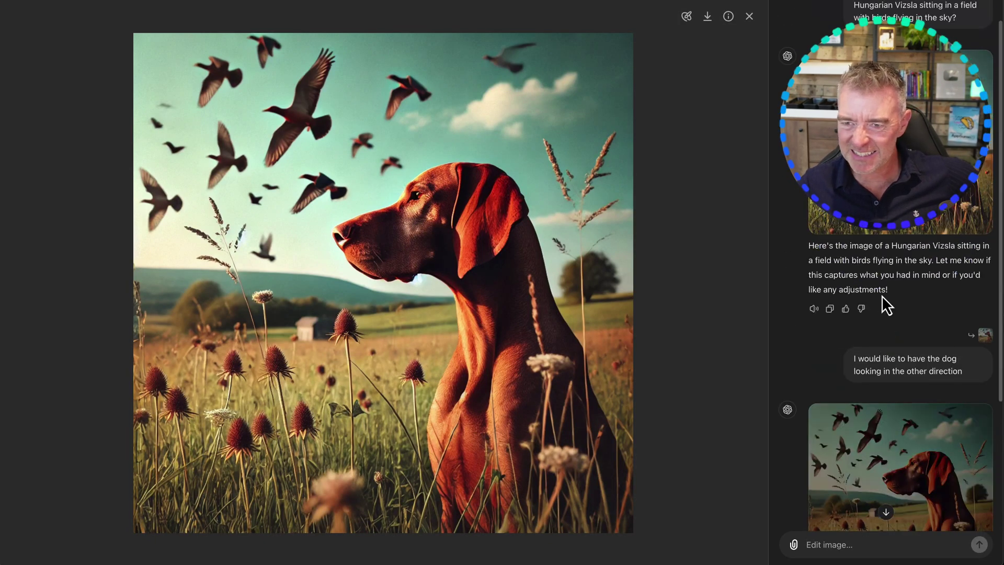
scroll(856, 243, "down", 3)
scroll(858, 246, "up", 3)
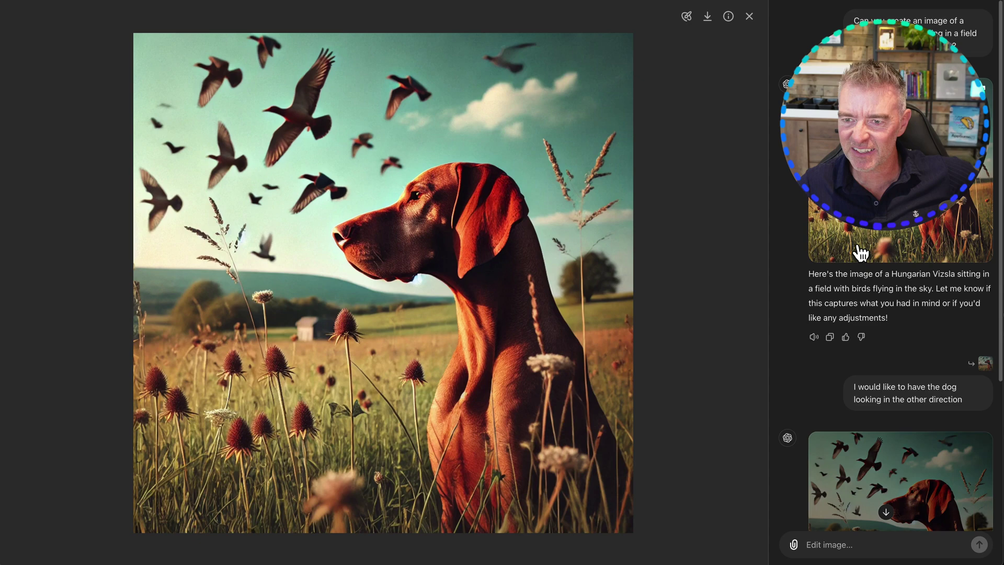
scroll(795, 320, "down", 4)
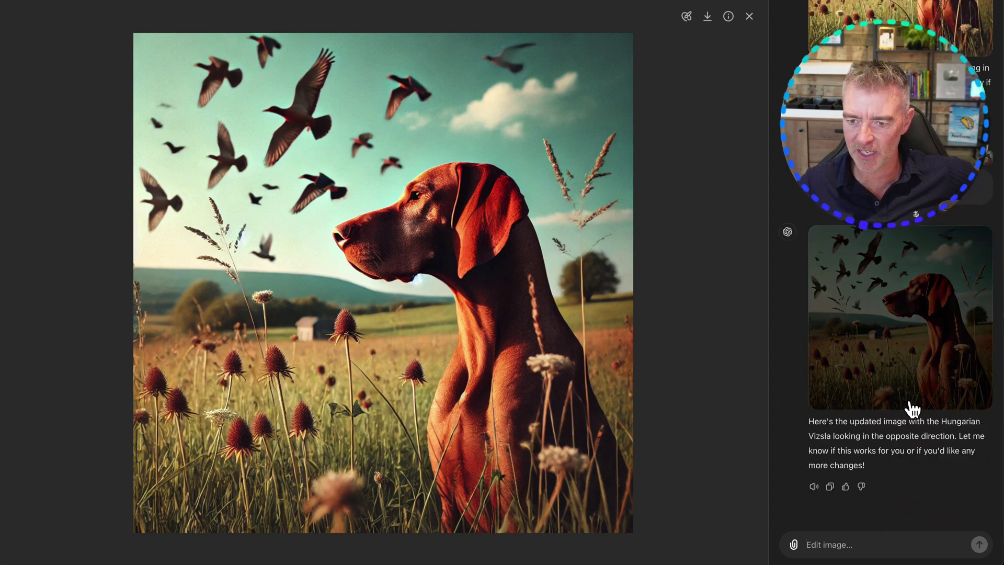
left_click(862, 487)
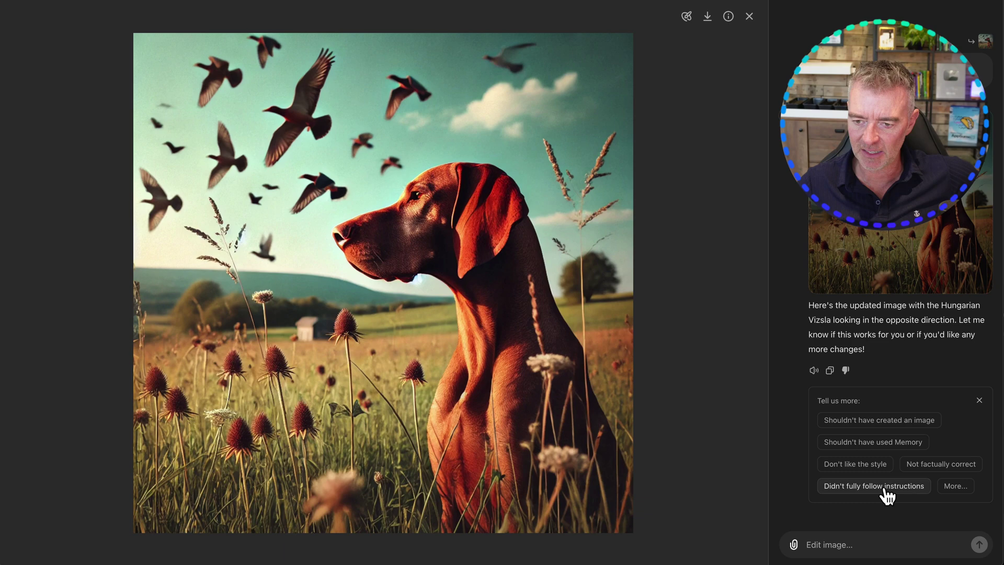
left_click(853, 493)
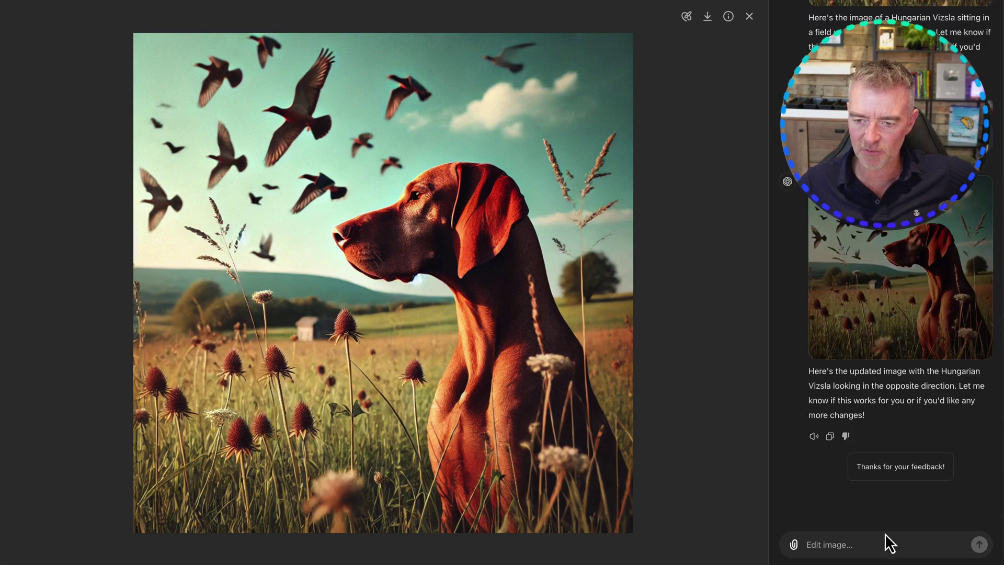
scroll(952, 287, "up", 5)
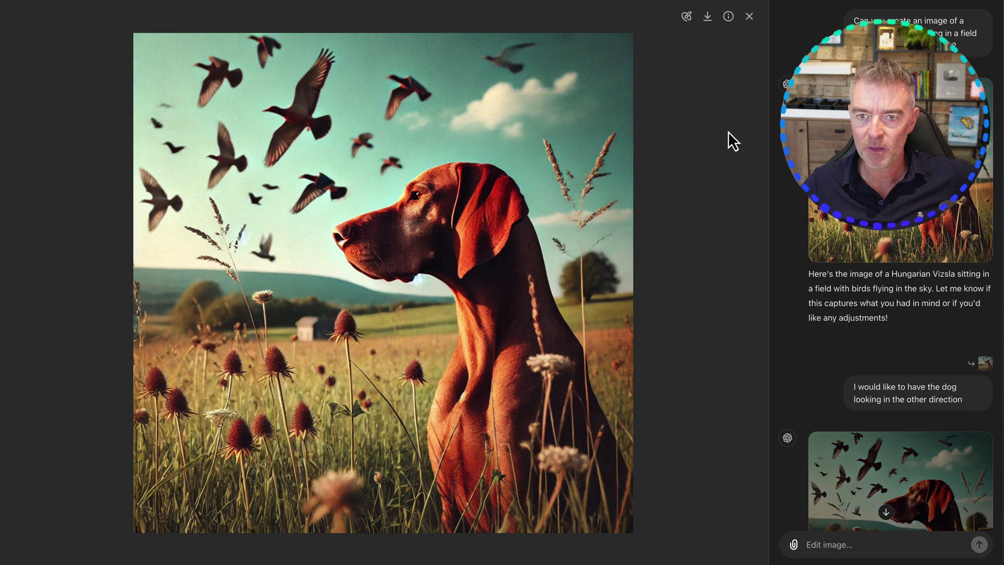
- Paint over the large bird with a smaller selection brush and send 'remove bird'
left_click(686, 16)
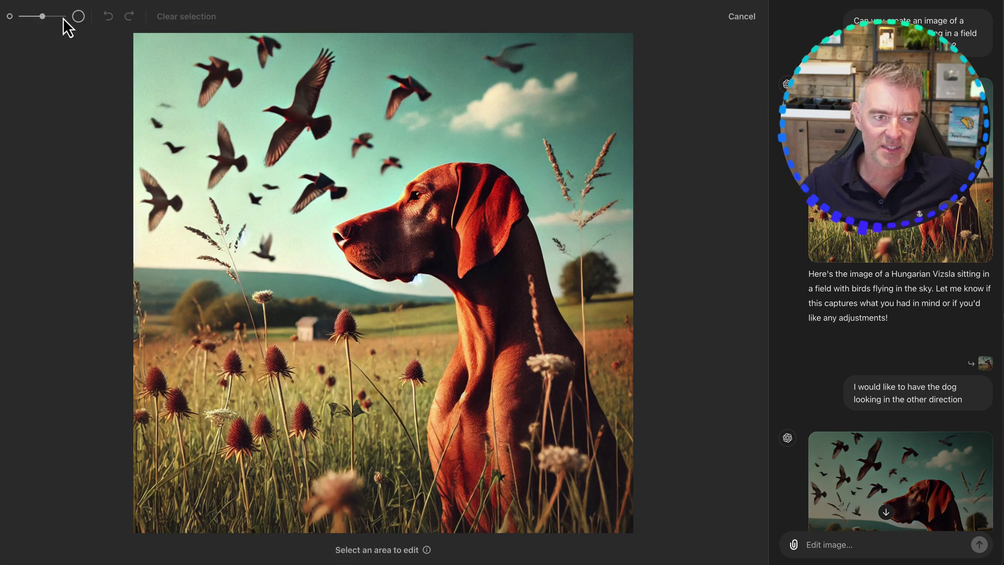
left_click_drag(43, 17, 29, 17)
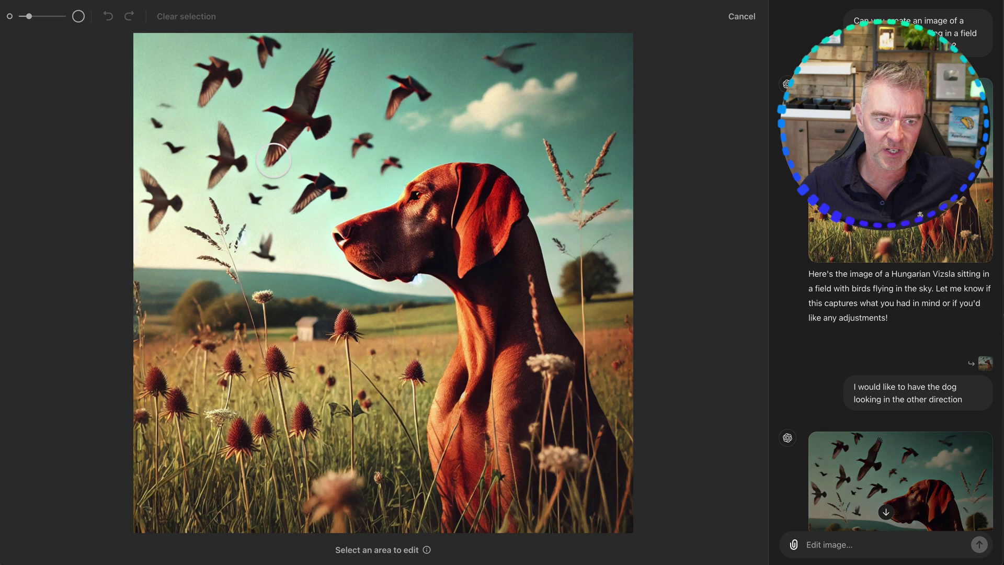
mouse_move(273, 160)
left_mouse_down()
mouse_move(274, 112)
mouse_move(308, 130)
mouse_move(327, 126)
mouse_move(329, 52)
mouse_move(298, 86)
mouse_move(283, 142)
left_mouse_up()
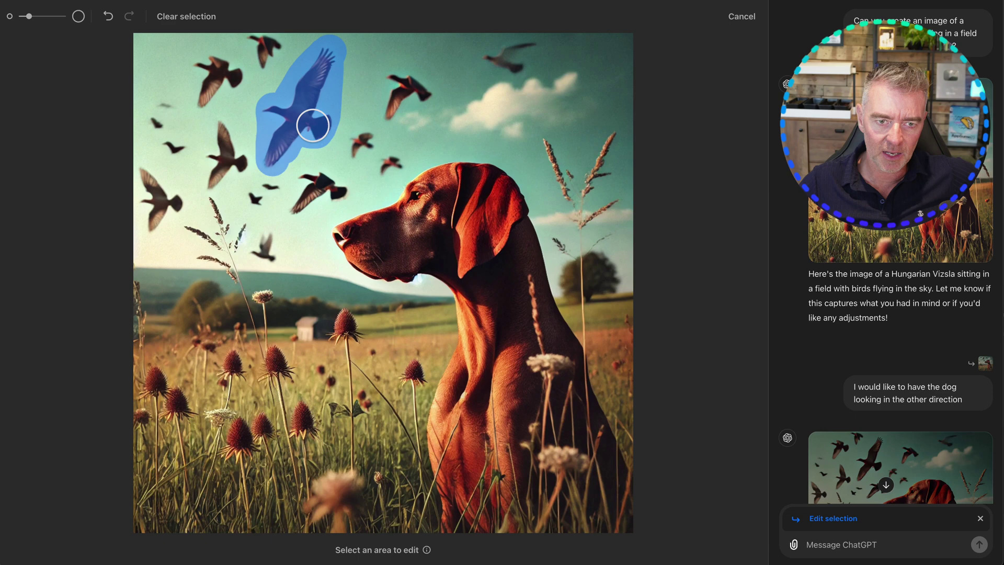
left_click(826, 545)
type("remov")
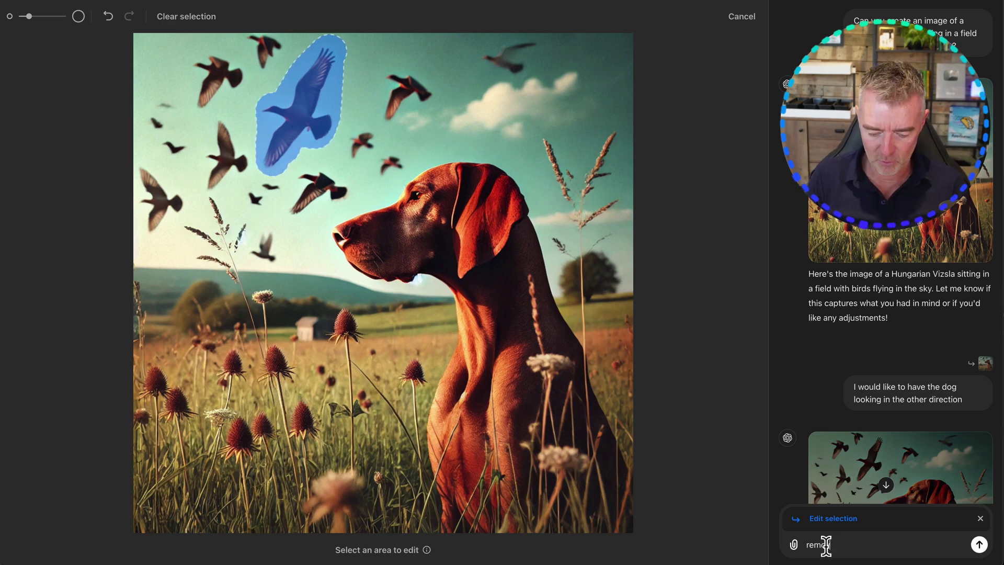
type("e bird")
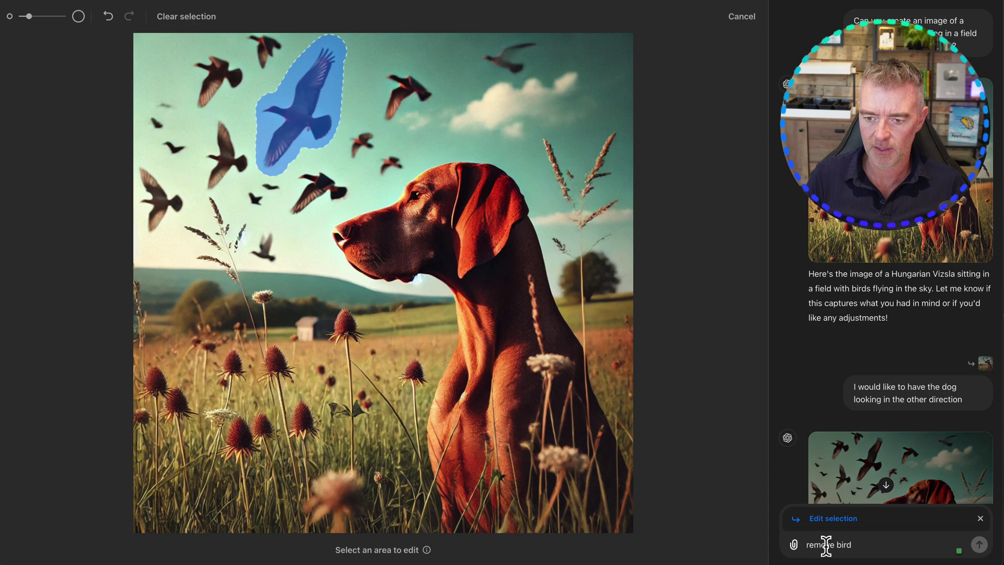
key("Return")
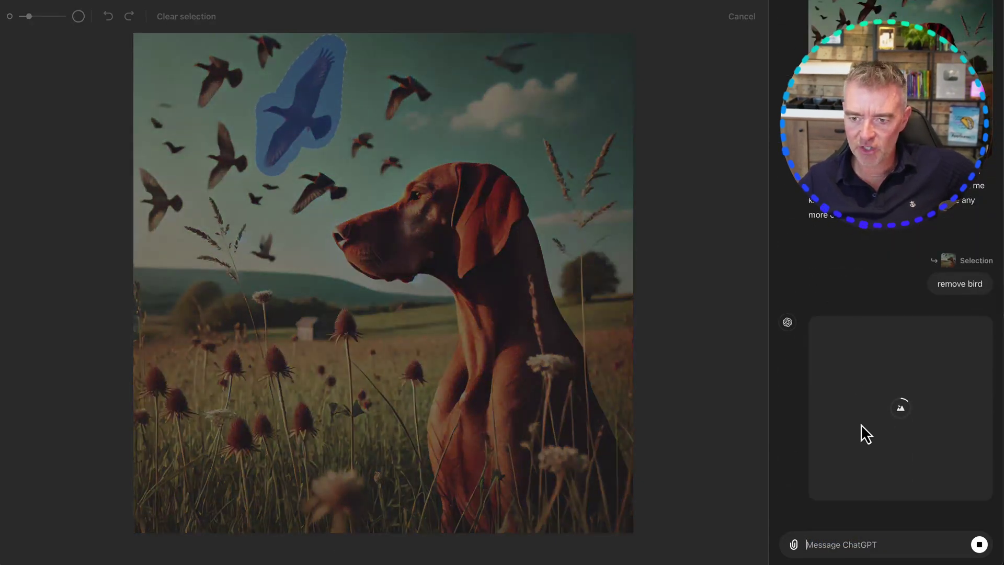
mouse_move(799, 225)
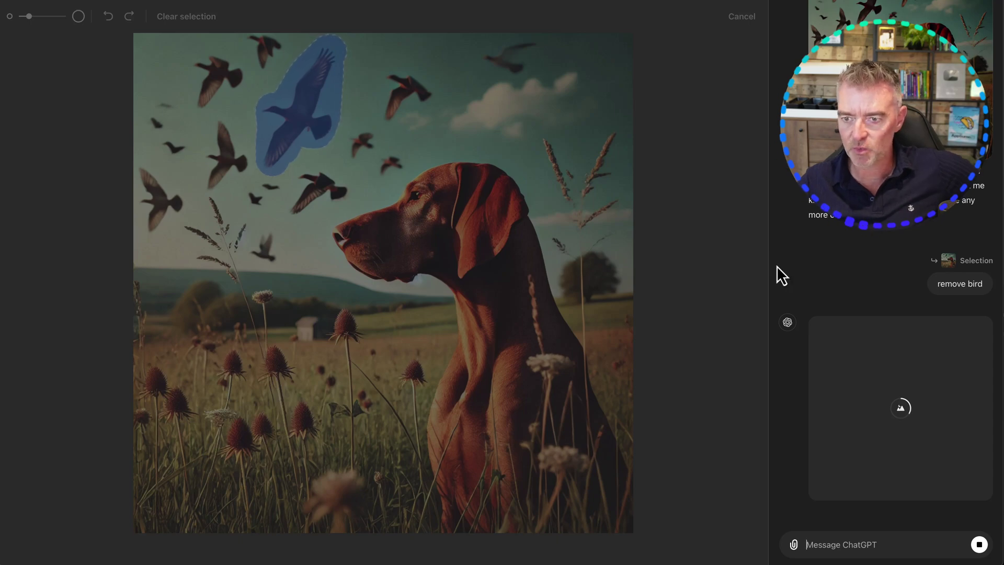
mouse_move(893, 285)
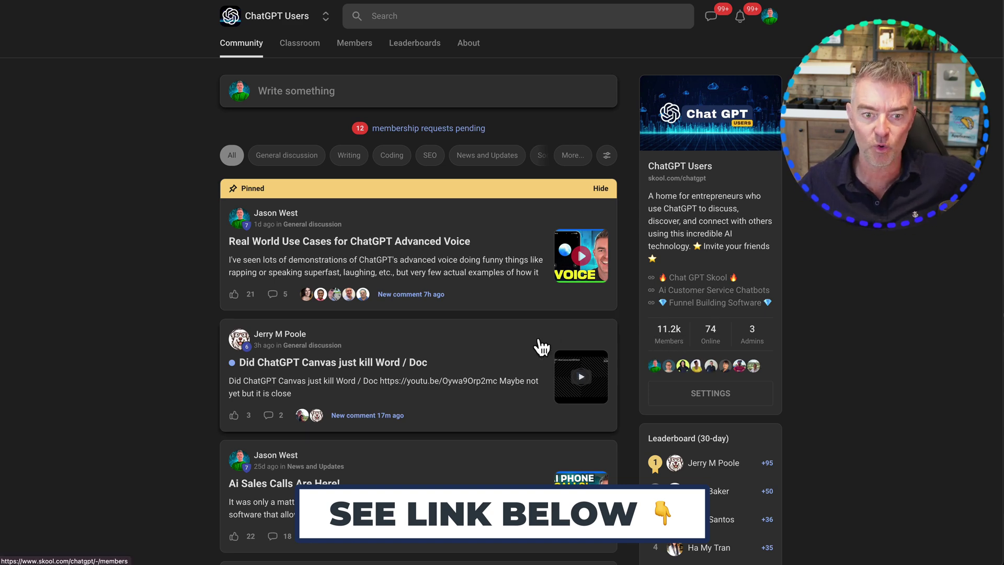
scroll(541, 346, "down", 1)
scroll(541, 346, "down", 5)
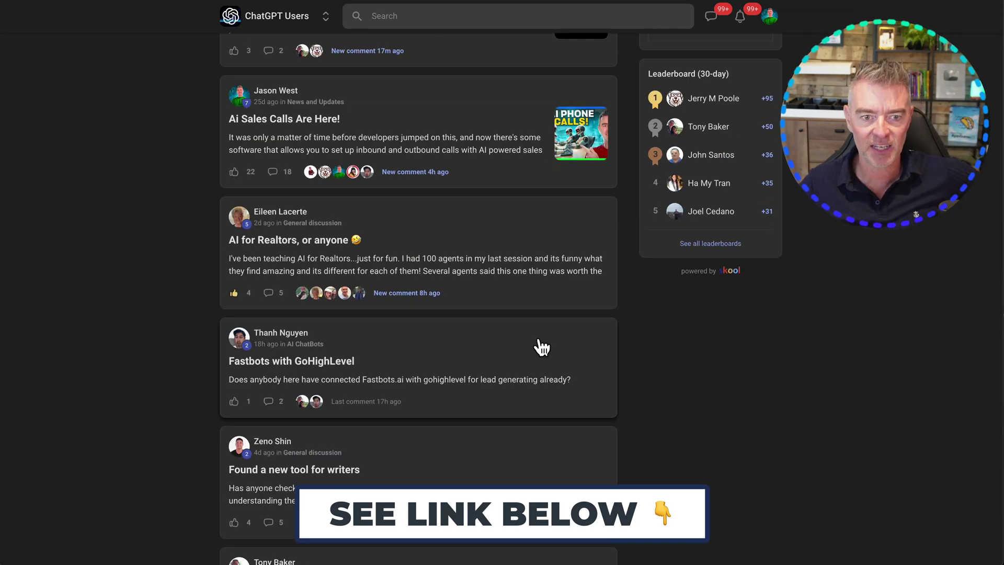
scroll(542, 346, "up", 6)
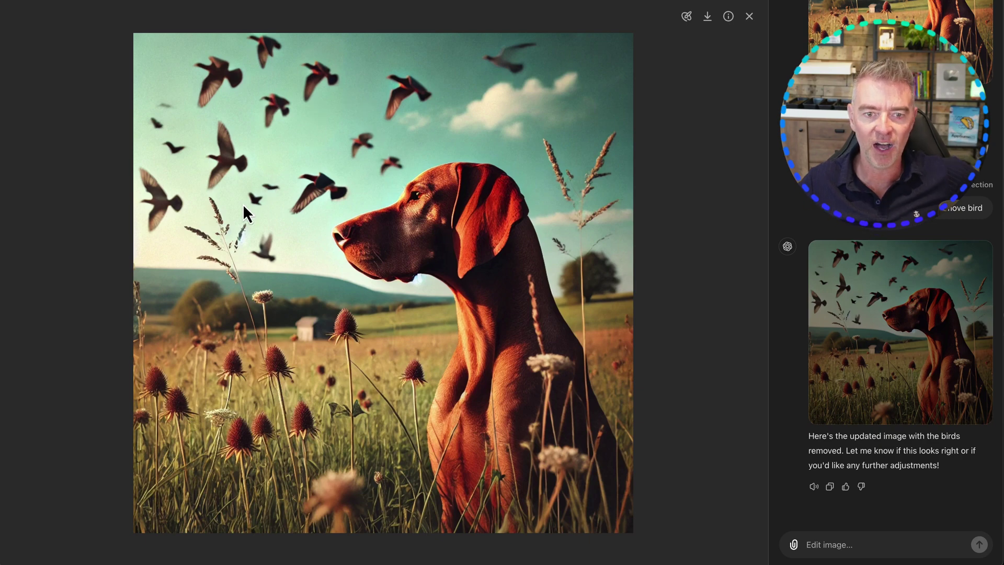
- Save the edited Vizsla image to the computer and close the full-size viewer
scroll(901, 283, "up", 4)
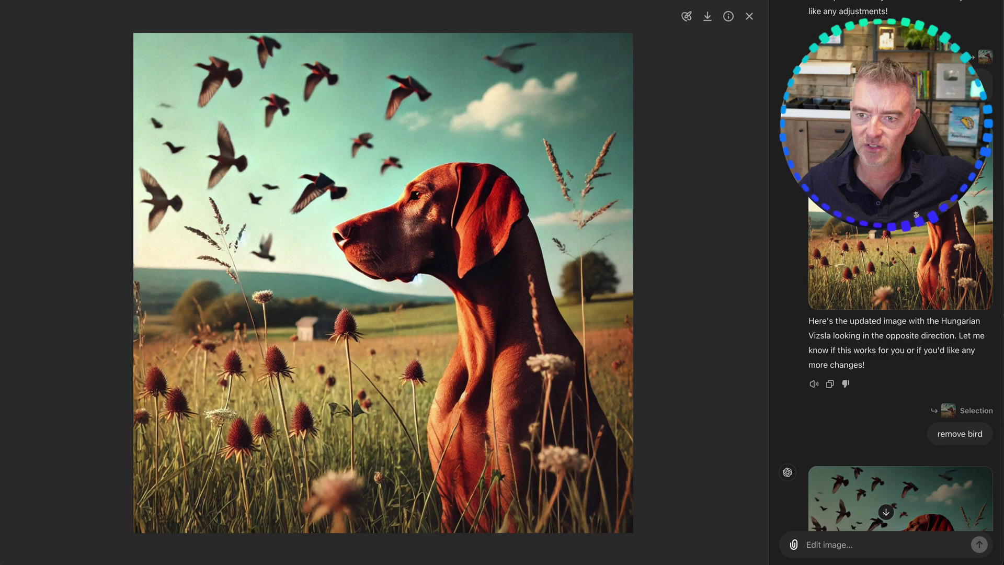
scroll(863, 265, "down", 4)
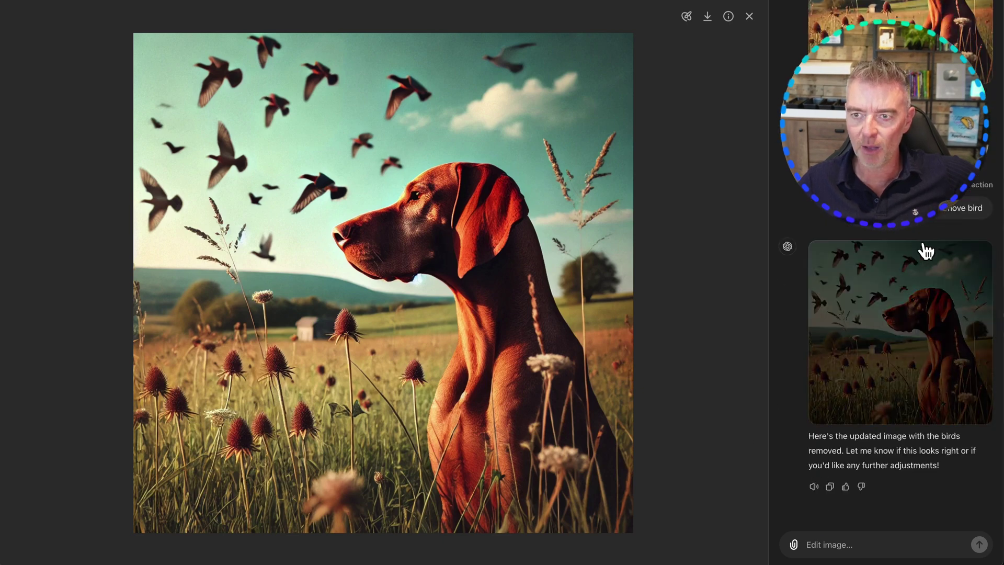
left_click(708, 19)
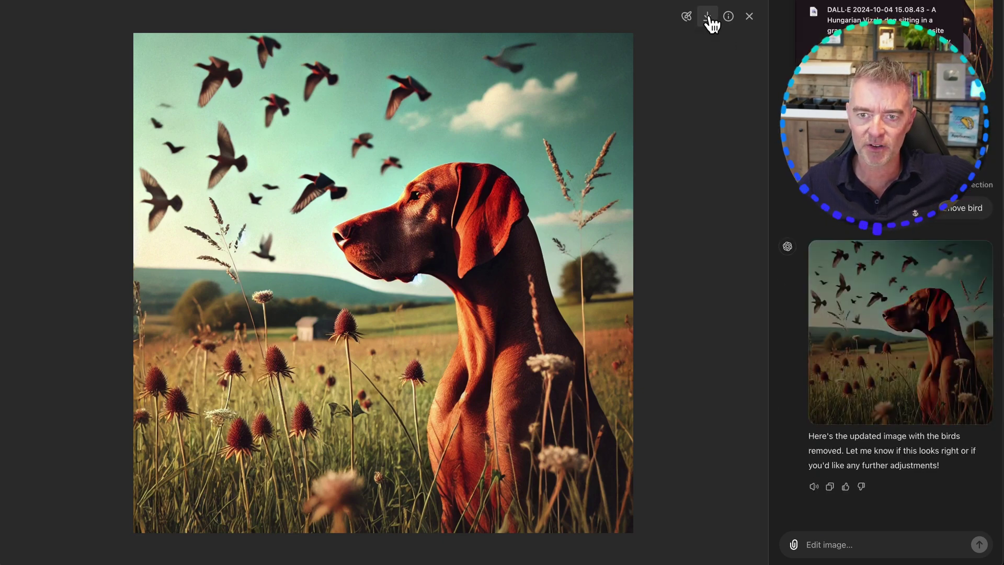
left_click(751, 20)
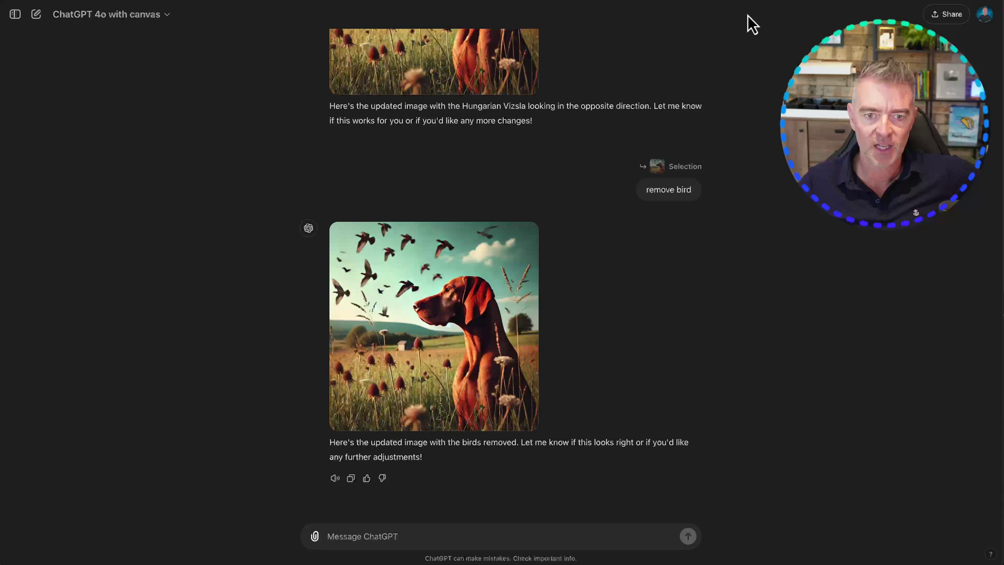
- Show the available models list, with GPT-4o with canvas as the current model
scroll(511, 321, "up", 7)
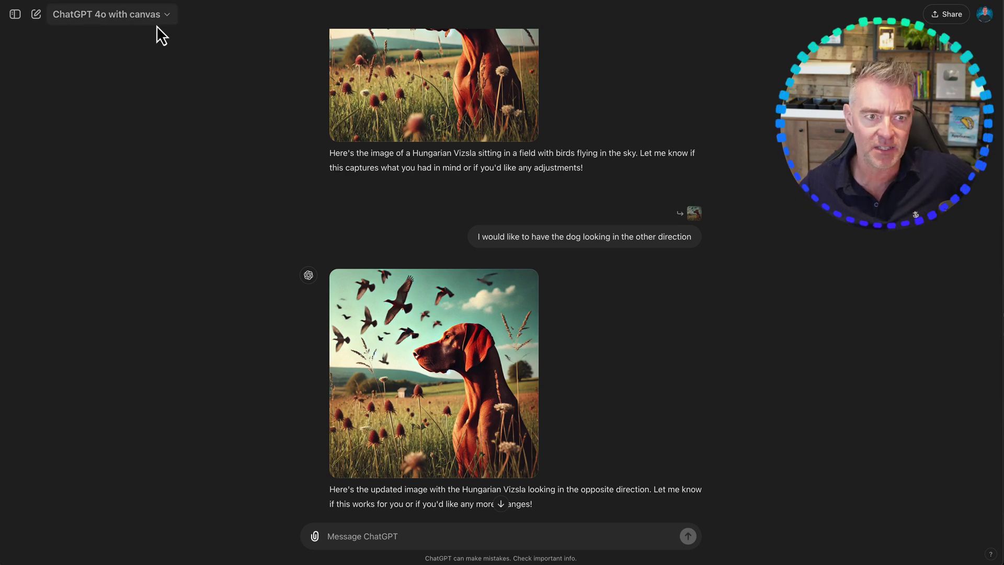
left_click(171, 18)
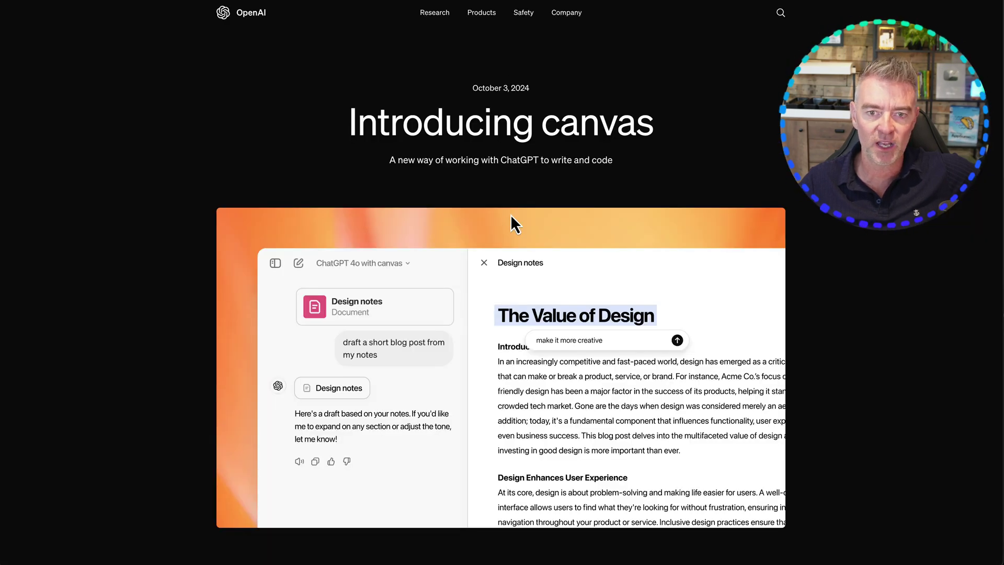
scroll(510, 214, "down", 2)
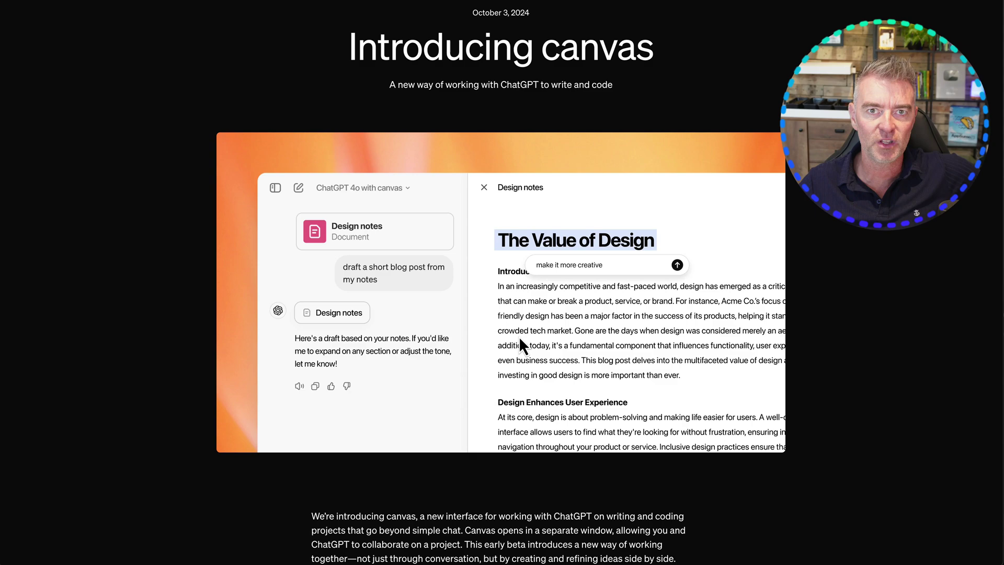
scroll(520, 345, "down", 5)
scroll(518, 337, "down", 6)
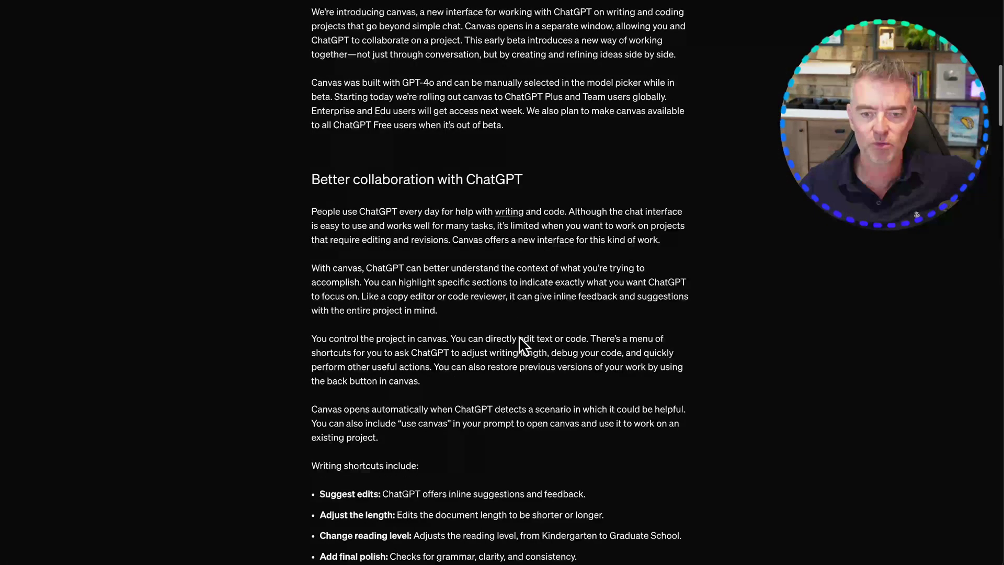
scroll(519, 336, "down", 3)
scroll(519, 336, "down", 6)
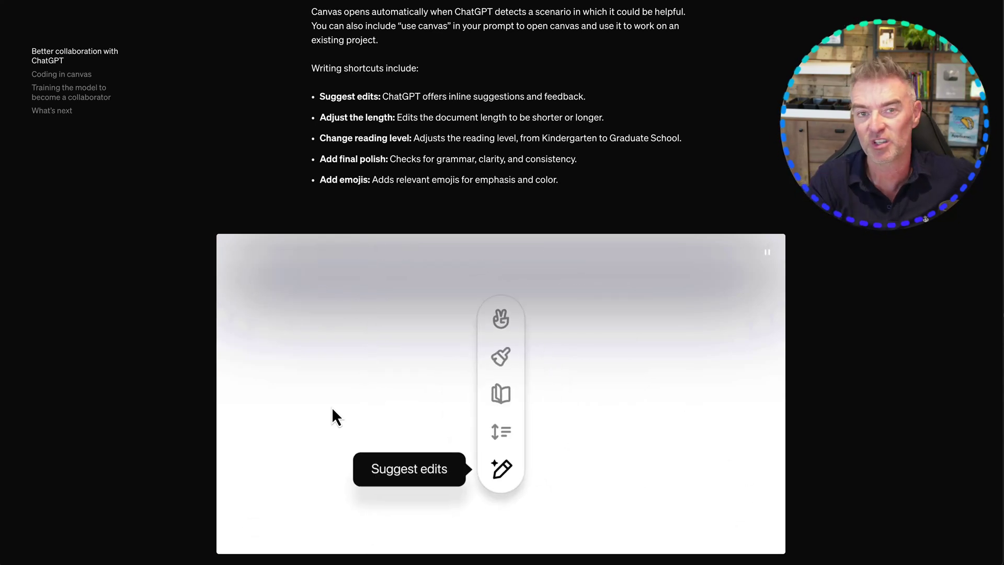
scroll(333, 409, "down", 5)
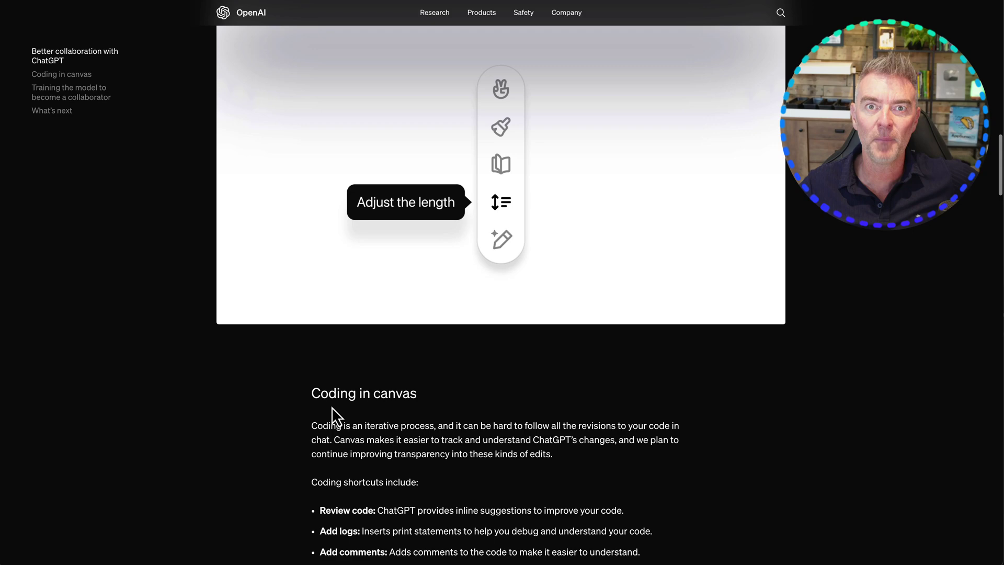
scroll(331, 406, "down", 5)
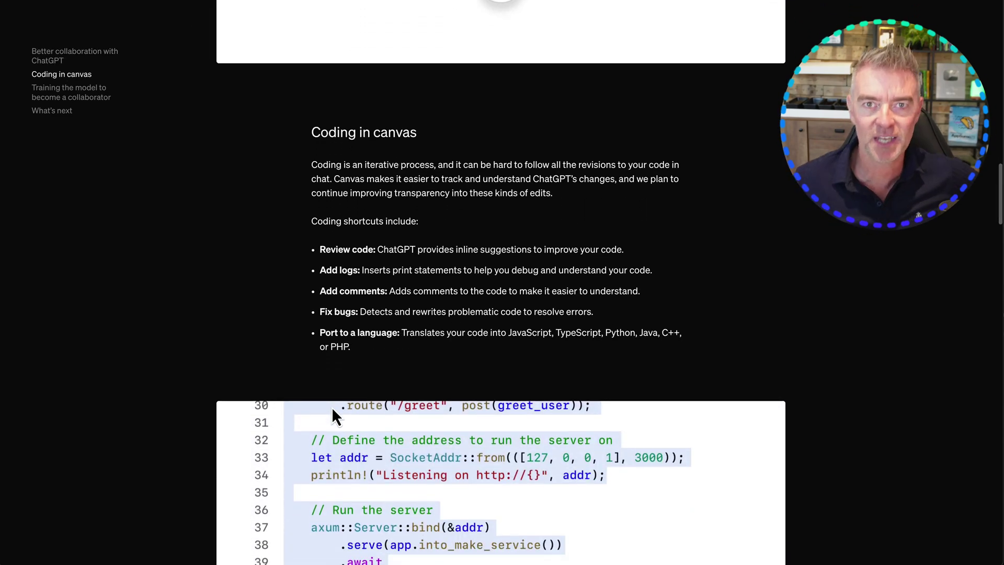
scroll(332, 406, "down", 2)
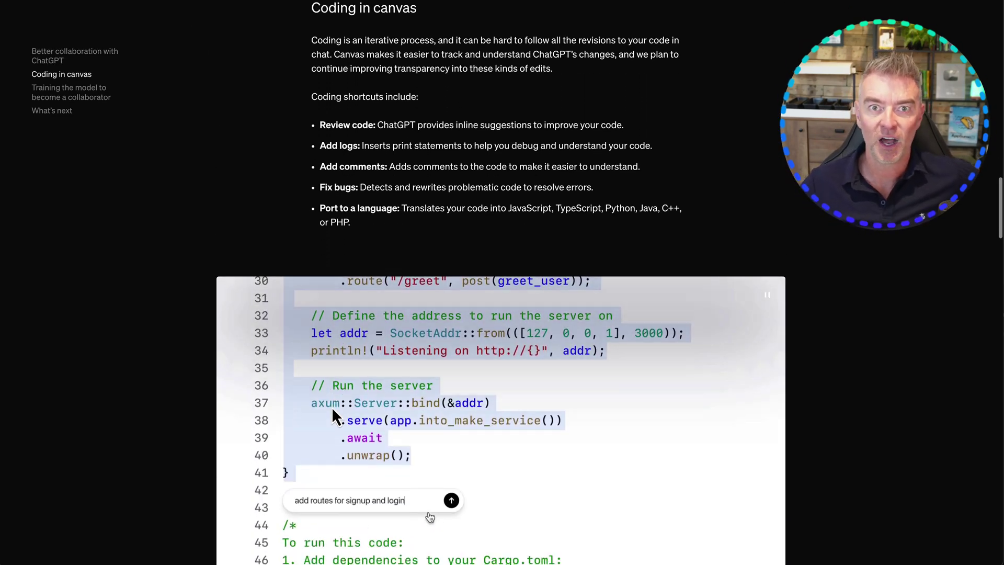
scroll(331, 407, "down", 5)
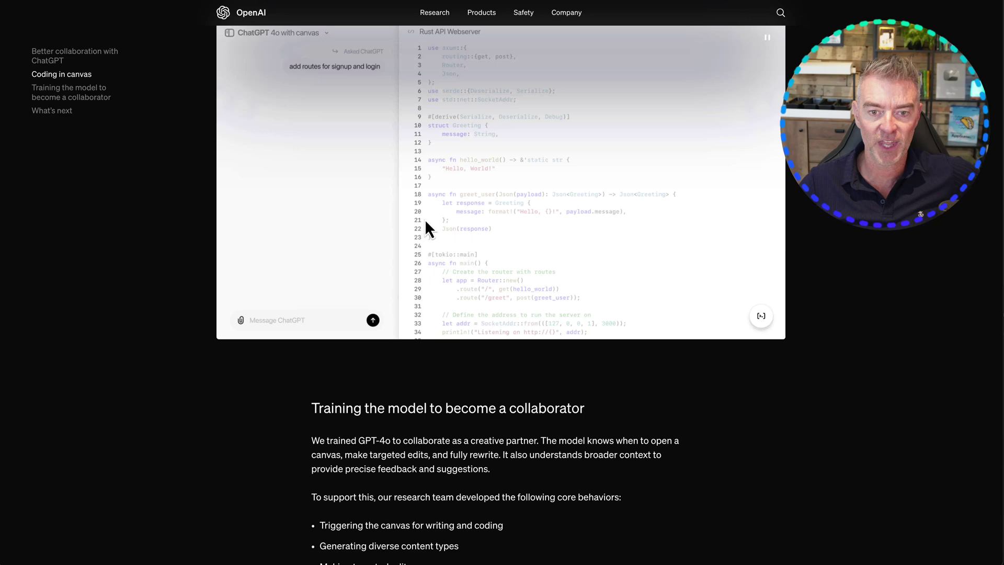
scroll(427, 178, "up", 1)
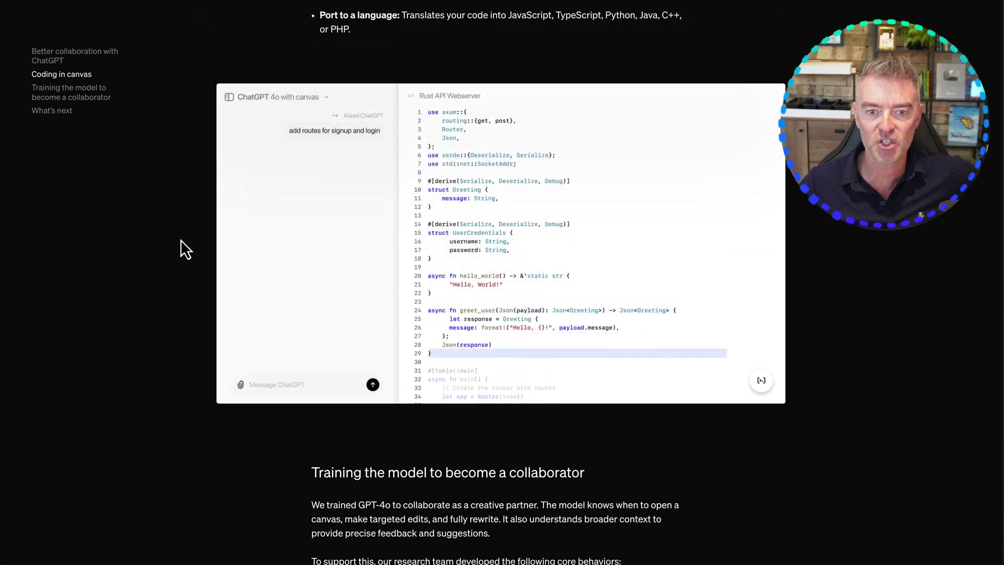